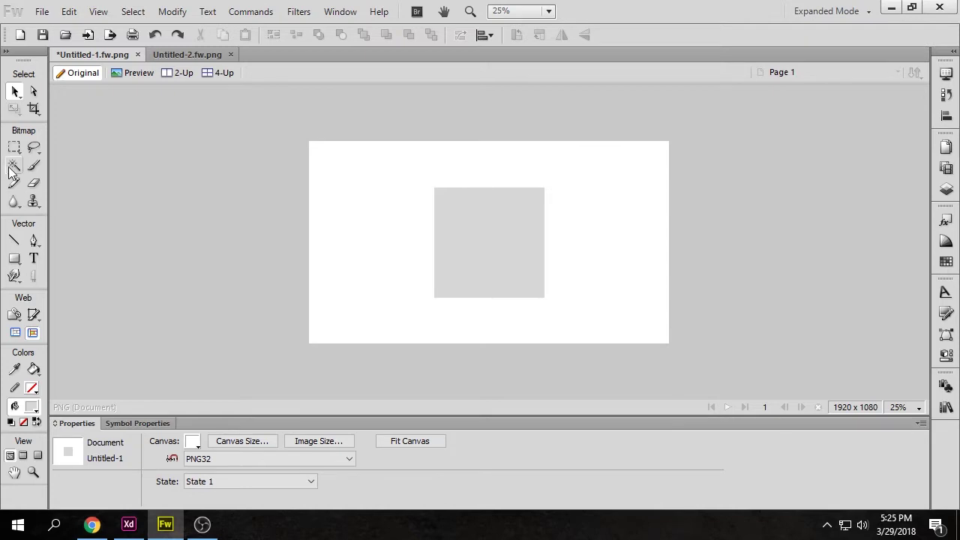
Bring the tram street photo from the desktop into the Fireworks document and position it over the grey square
click(165, 525)
drag(26, 203, 384, 214)
drag(401, 251, 353, 198)
Try to cut away the photo's sky areas between the overhead wires with the Magic Wand at tolerance 32
key(w)
click(353, 216)
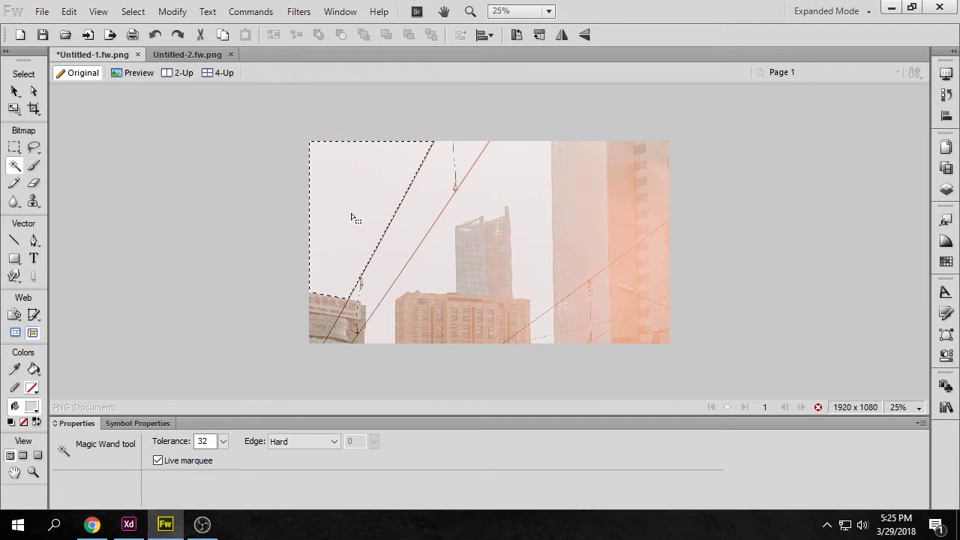
key(Delete)
click(448, 214)
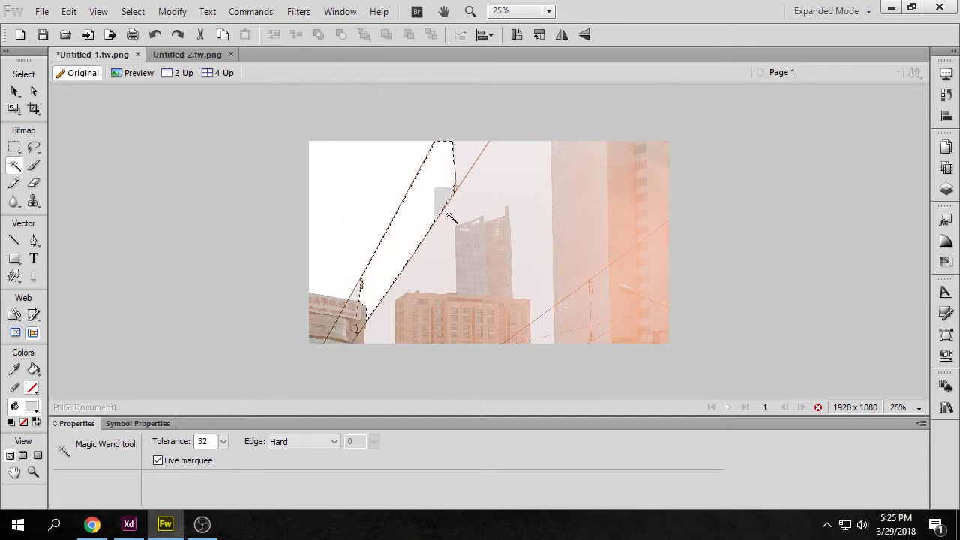
key(Delete)
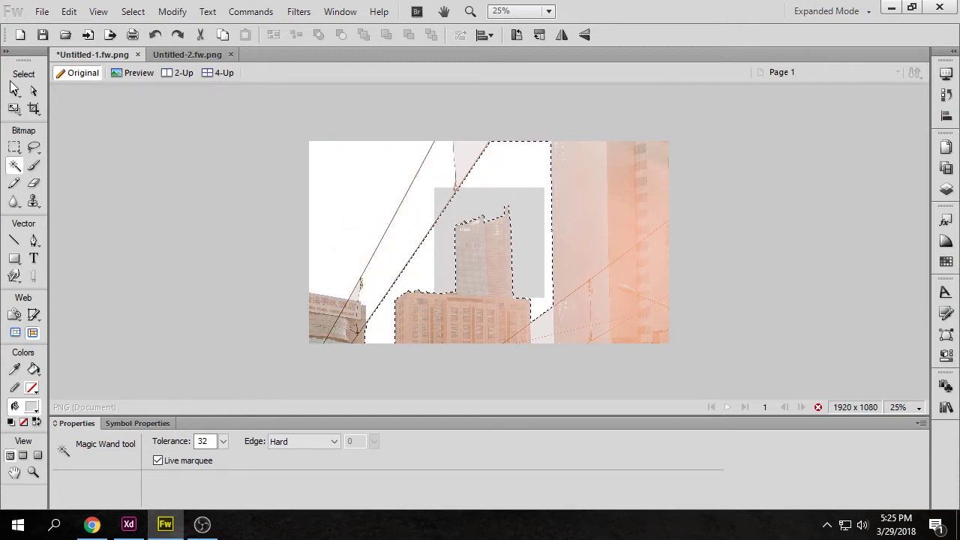
key(v)
click(819, 408)
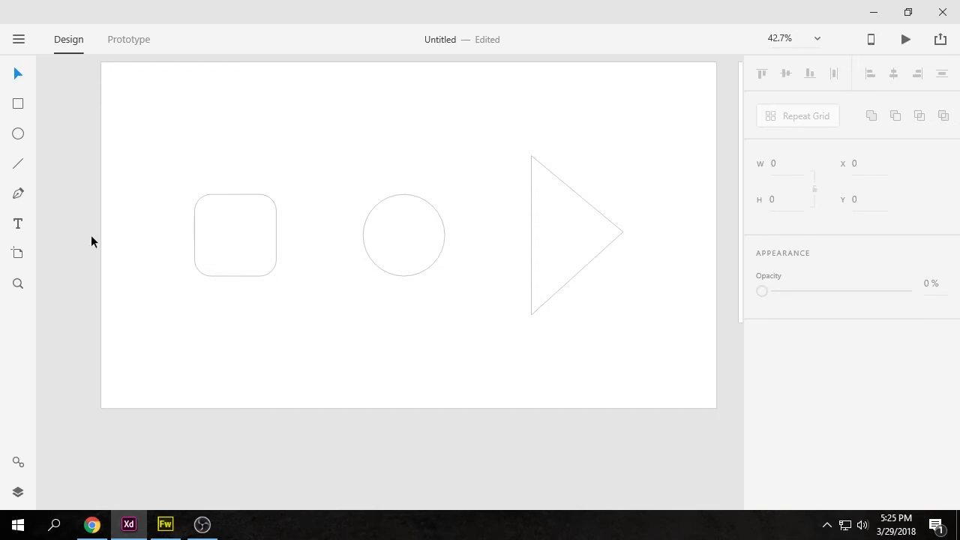
Switch to Adobe XD and fill the rounded square with the tram photo from the desktop
mouse_move(125, 527)
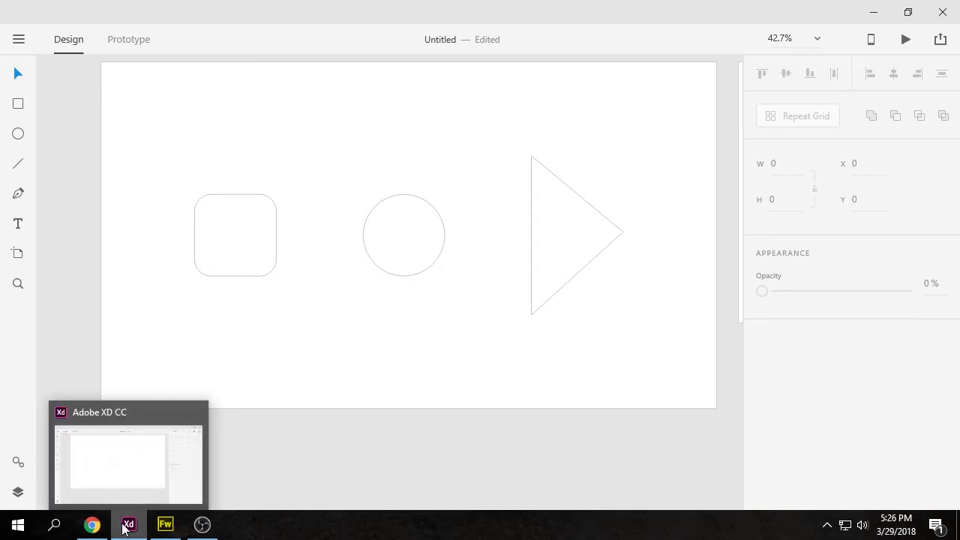
click(133, 529)
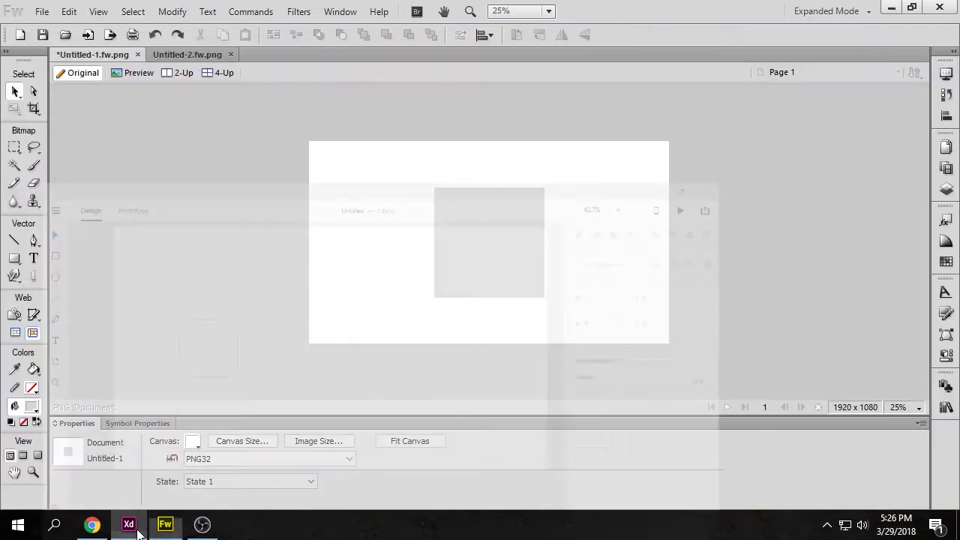
click(165, 524)
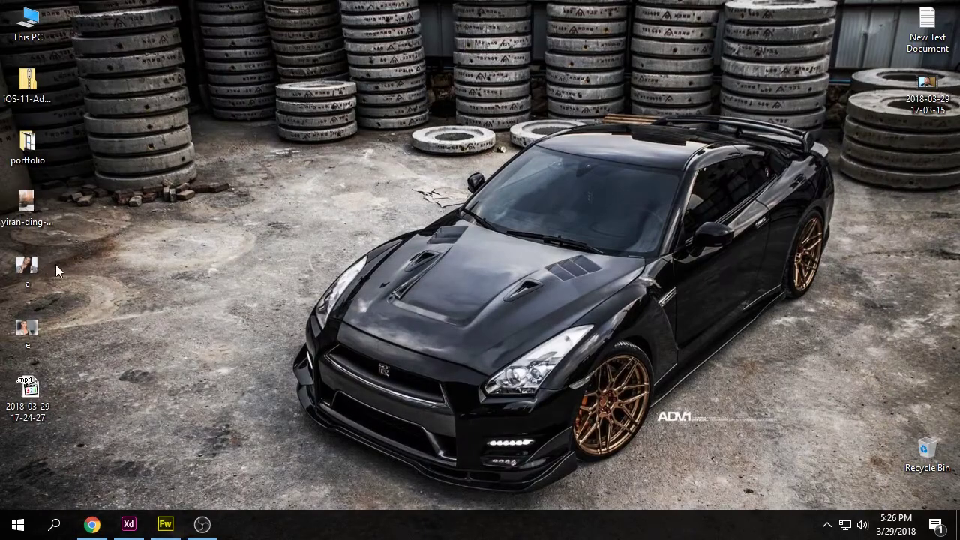
drag(30, 210, 227, 246)
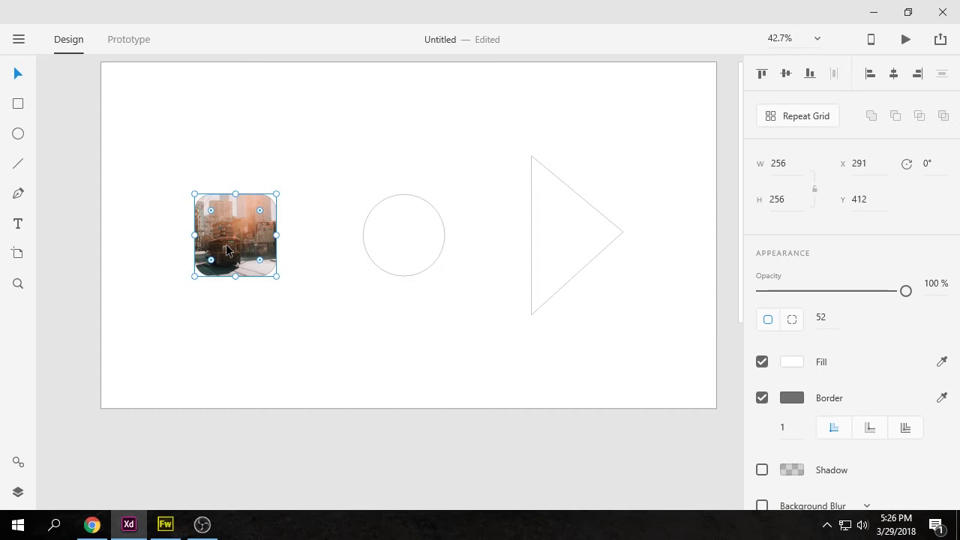
Reshape the photo-filled square to about 602 × 305 with corner radius 36, placed at about X 118, Y 321
drag(260, 211, 267, 210)
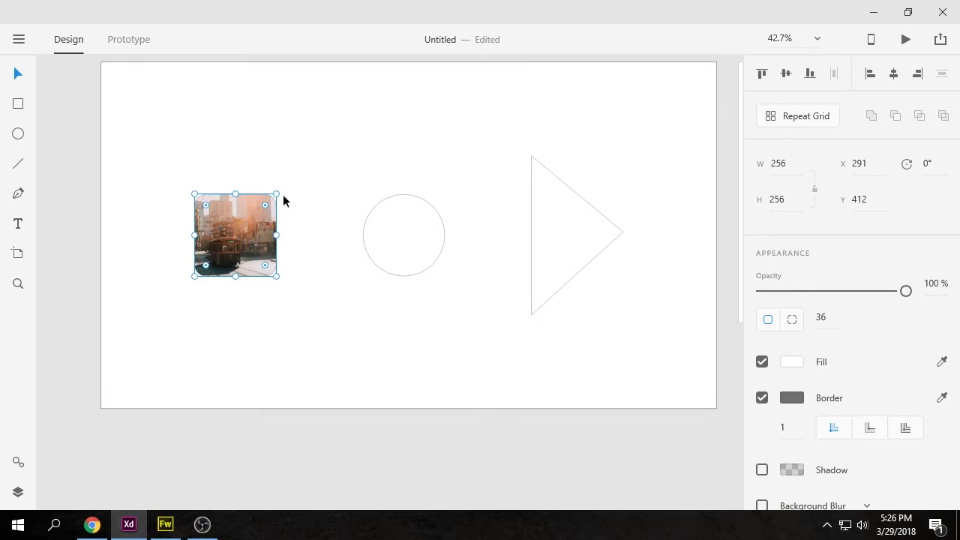
drag(277, 192, 429, 90)
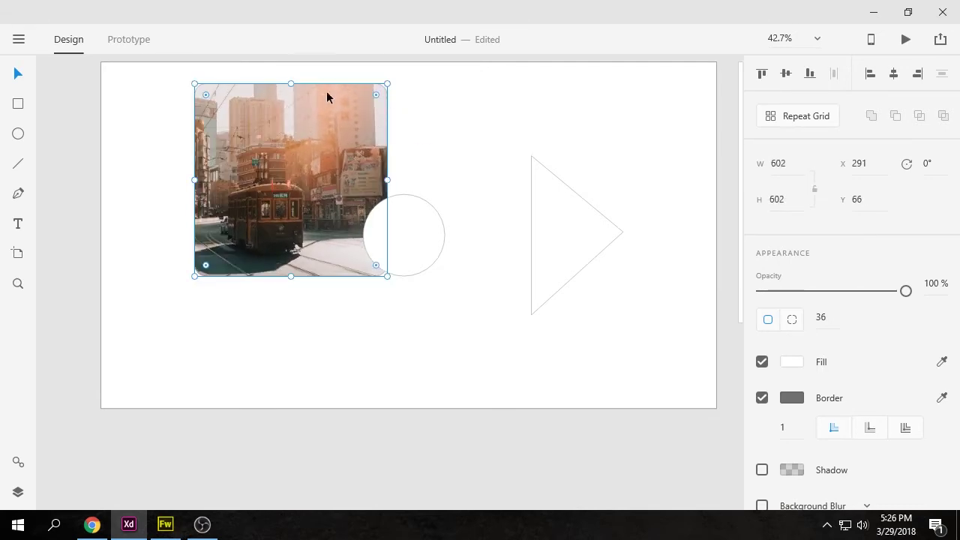
drag(292, 86, 291, 180)
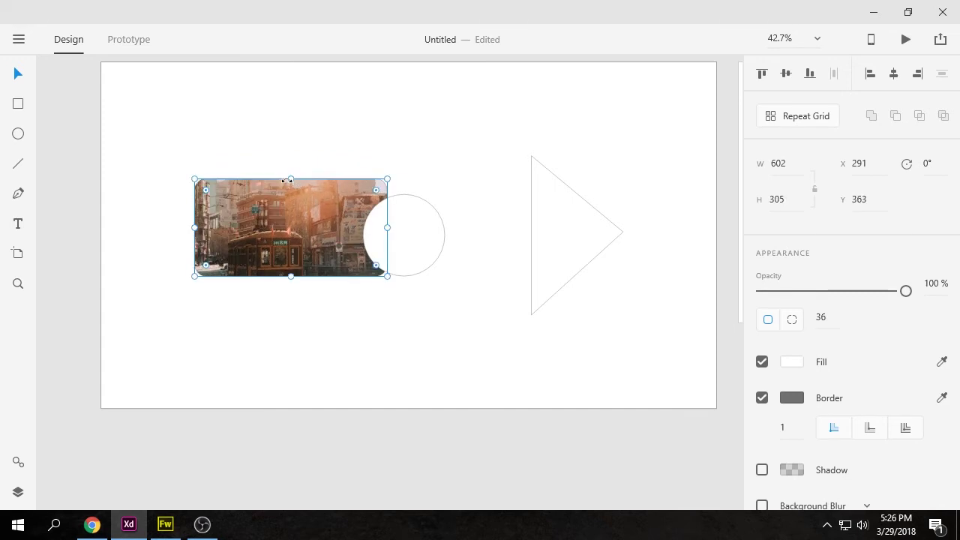
drag(296, 219, 241, 205)
Paste the tram photo from the desktop onto the artboard and move it over the circle, to about X 380, Y -751
mouse_move(132, 523)
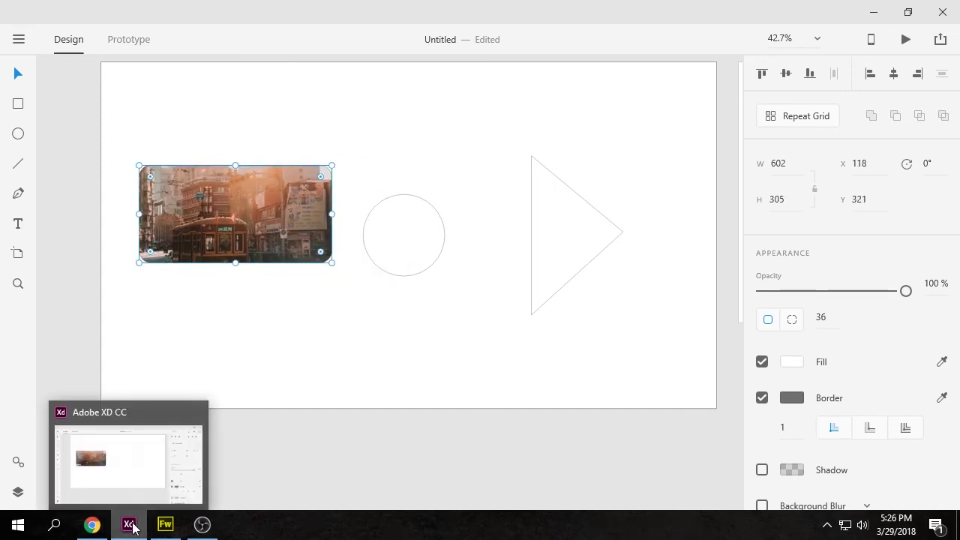
click(130, 525)
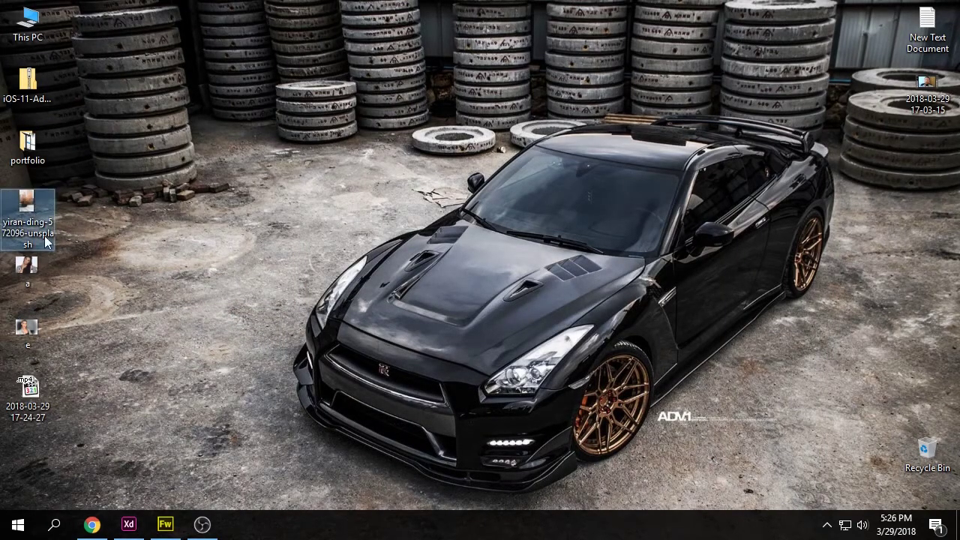
click(138, 520)
key(ctrl+v)
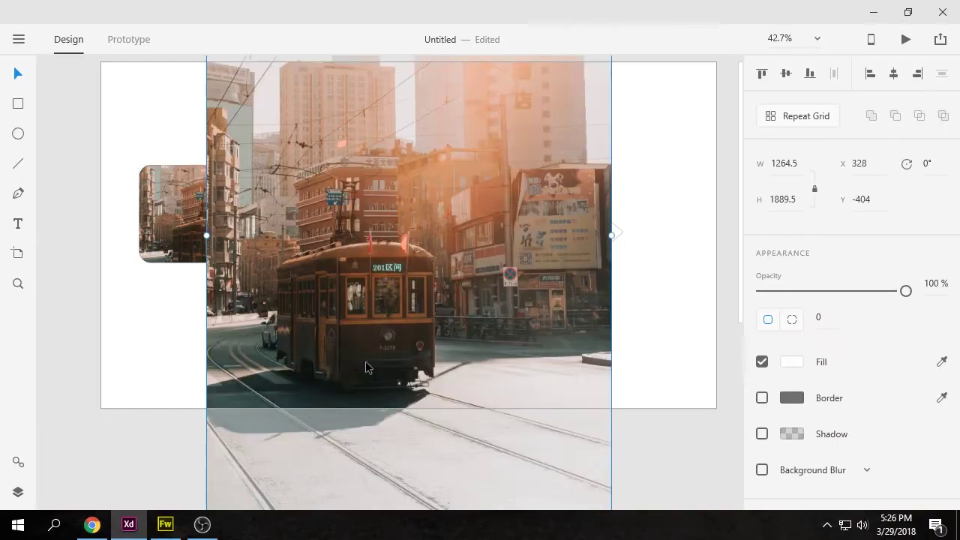
drag(360, 354, 261, 202)
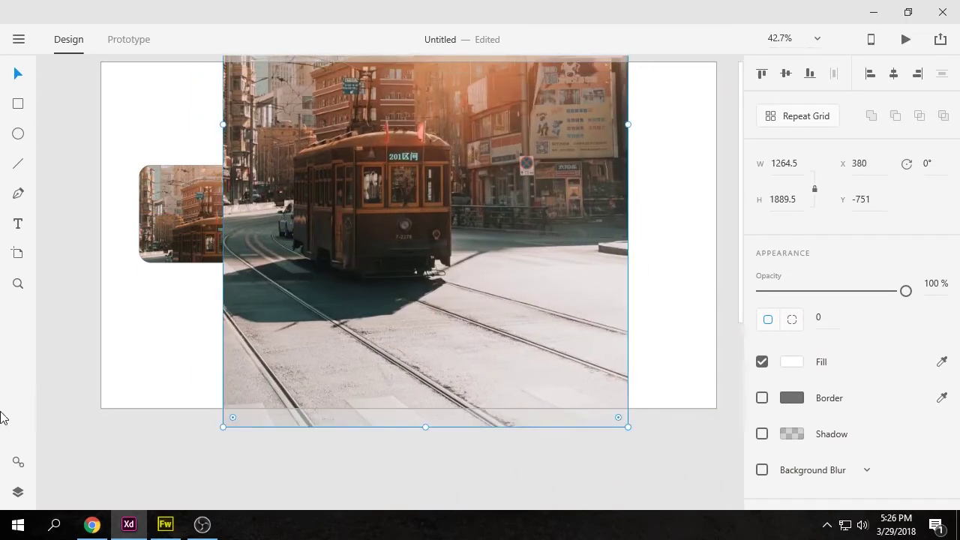
Mask the pasted tram photo with the circle (Ellipse 1) using Mask with Shape
click(18, 492)
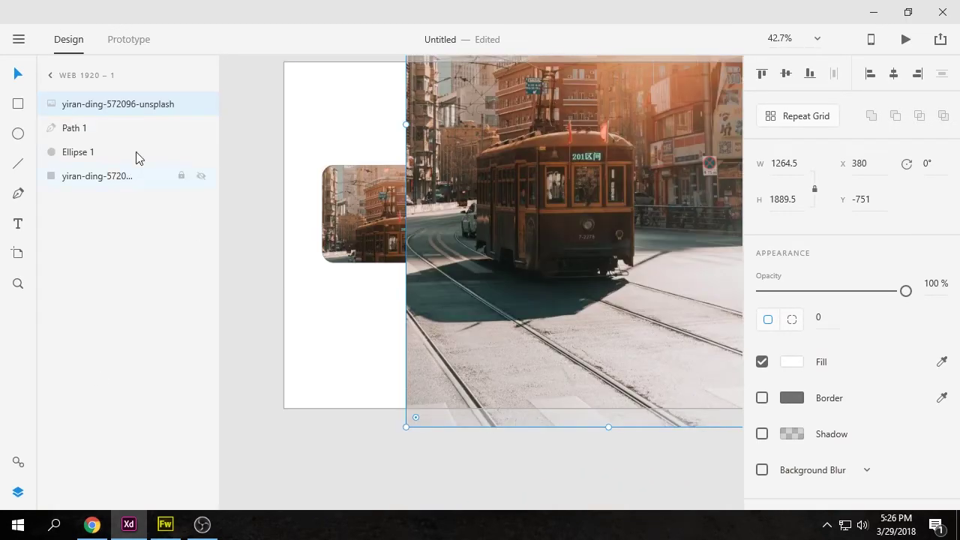
click(93, 129)
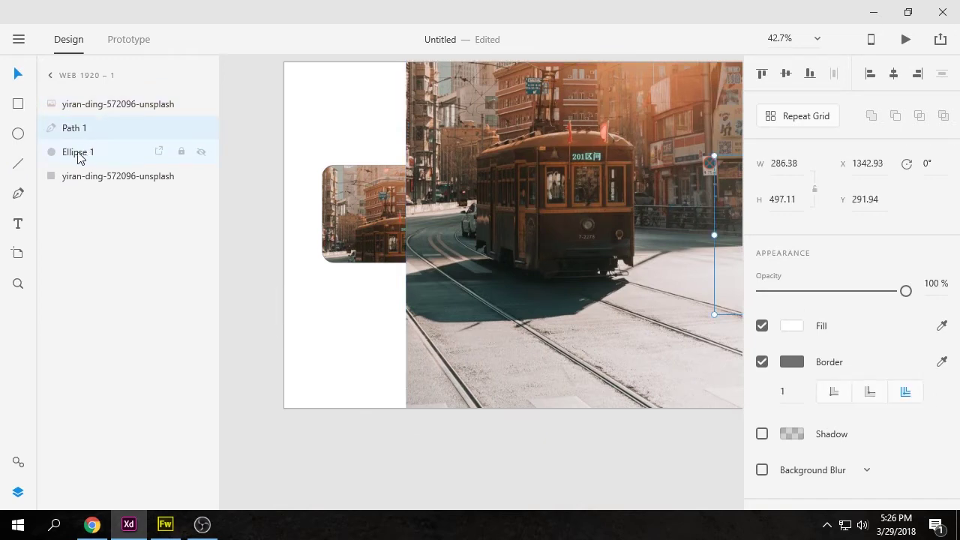
click(78, 153)
shift+click(85, 106)
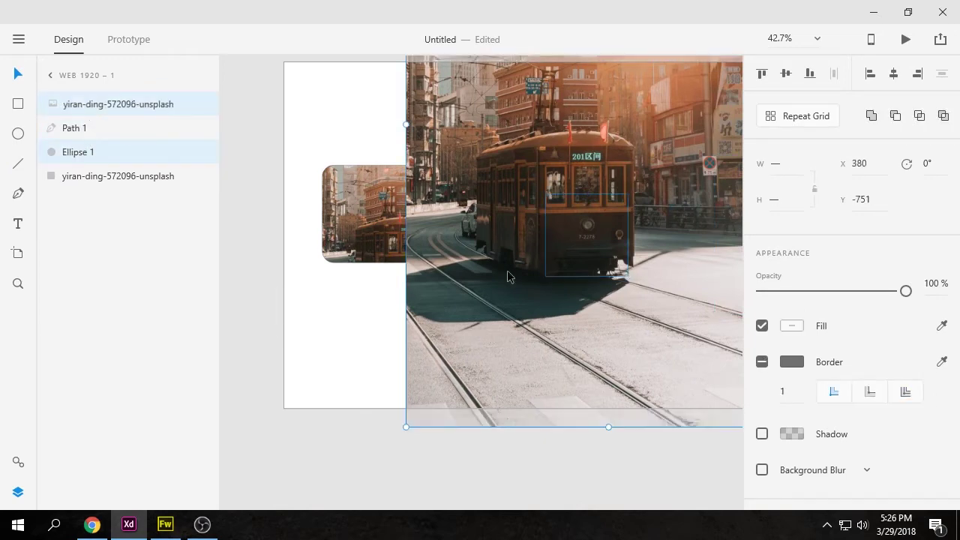
right_click(554, 274)
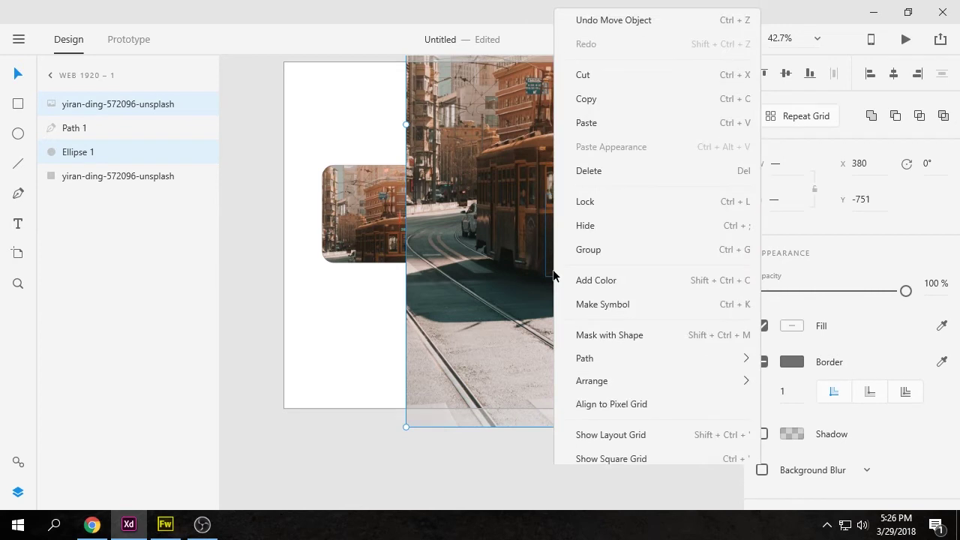
click(602, 328)
click(602, 332)
drag(628, 332, 496, 354)
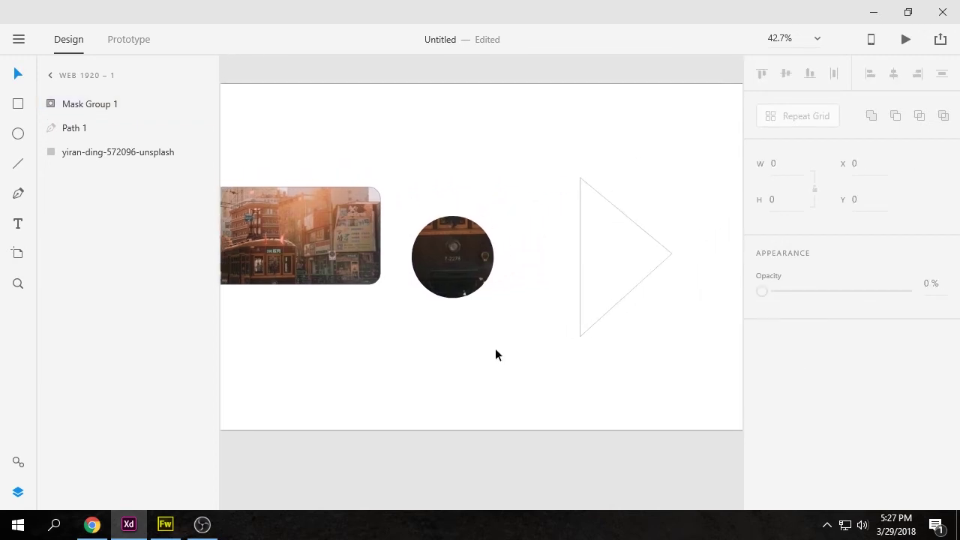
Scale down the photo inside the circular mask group and reposition it so the tram's front fills the circle
double_click(455, 263)
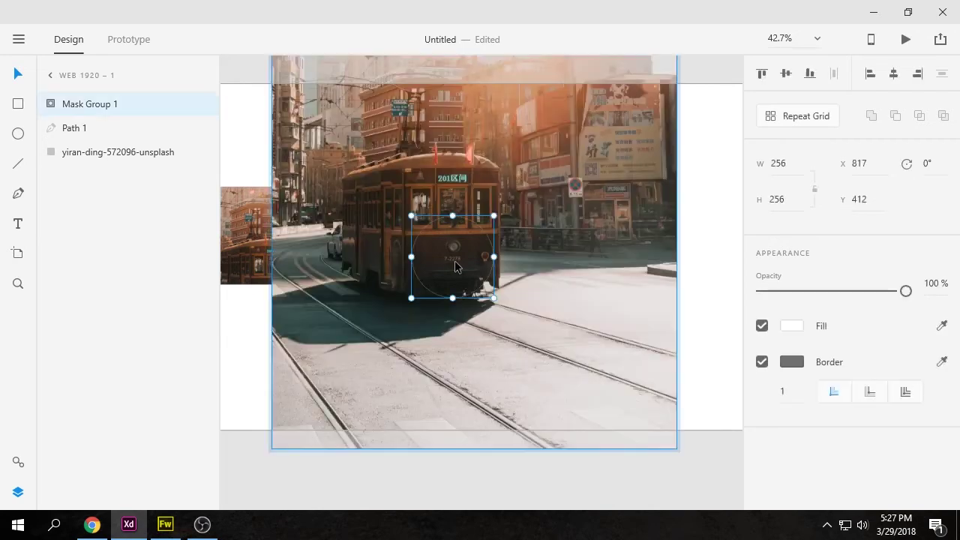
click(410, 333)
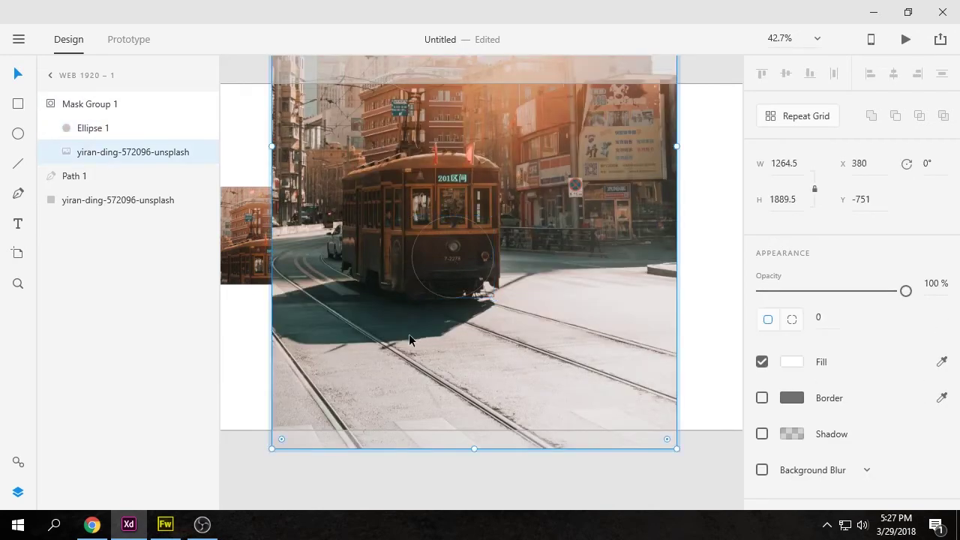
scroll(307, 180, up, 3)
scroll(297, 188, up, 4)
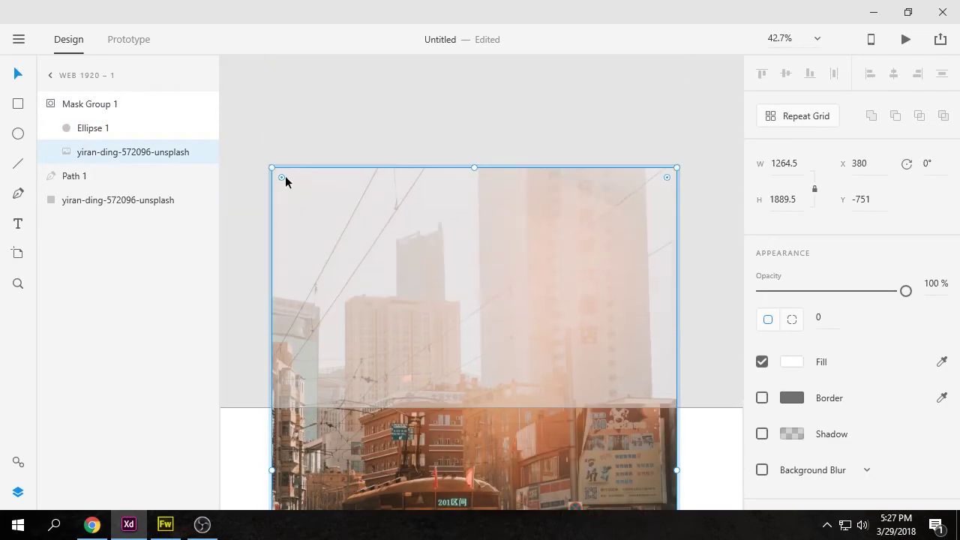
drag(272, 167, 424, 398)
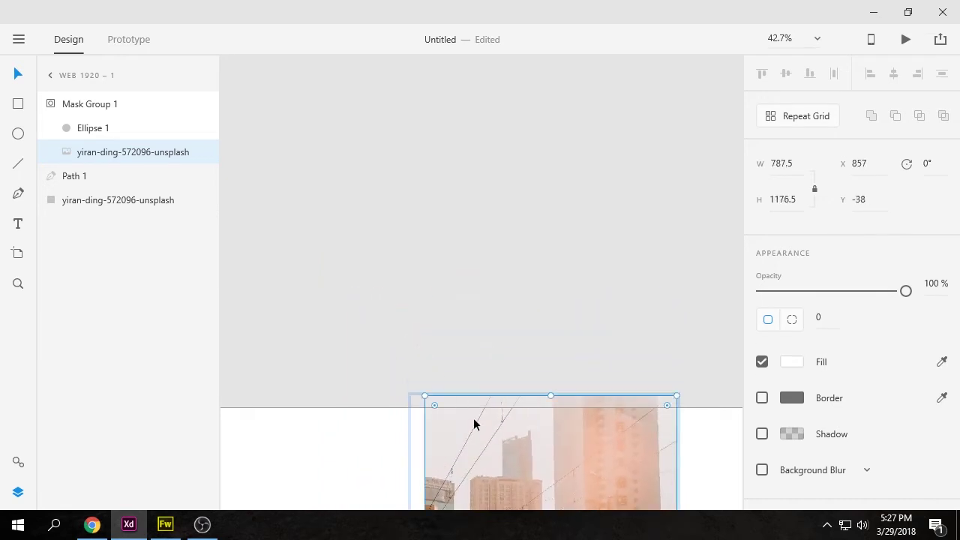
drag(470, 454, 439, 180)
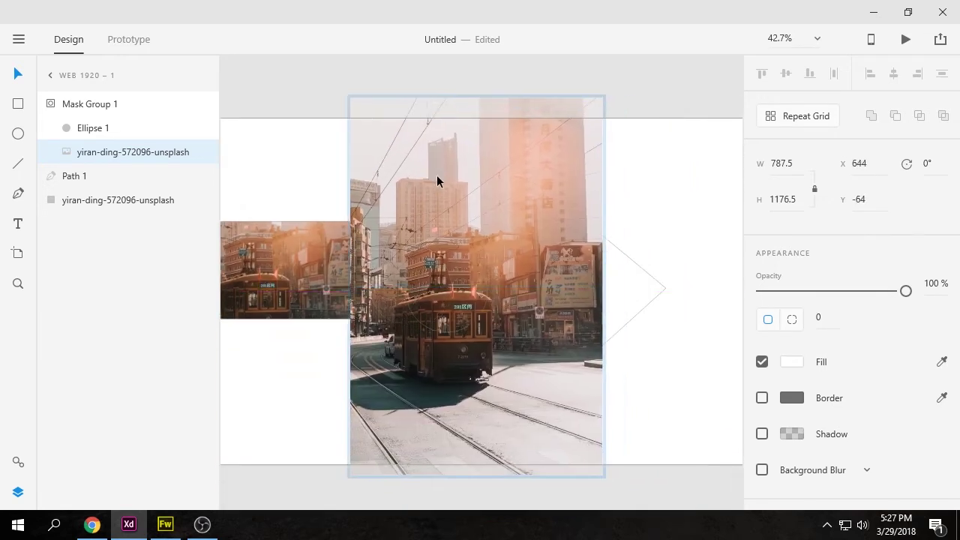
drag(602, 475, 528, 368)
drag(463, 208, 480, 236)
click(559, 452)
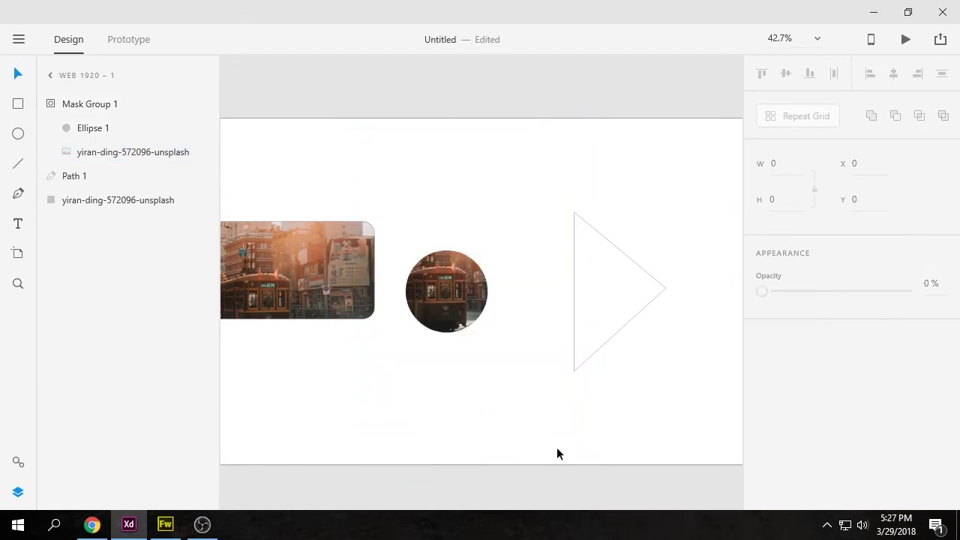
Move the masked circle up so it is vertically centred with the photo-filled rectangle
click(171, 525)
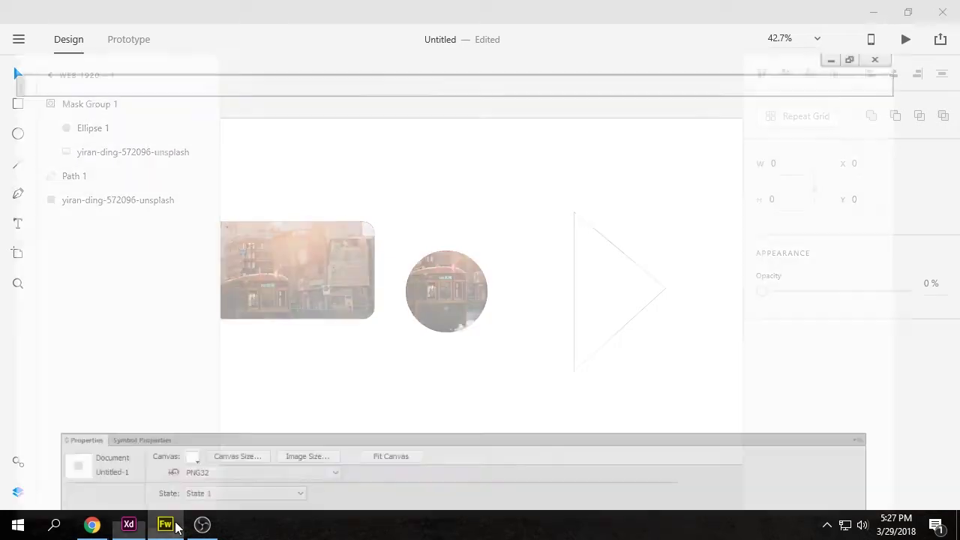
click(129, 525)
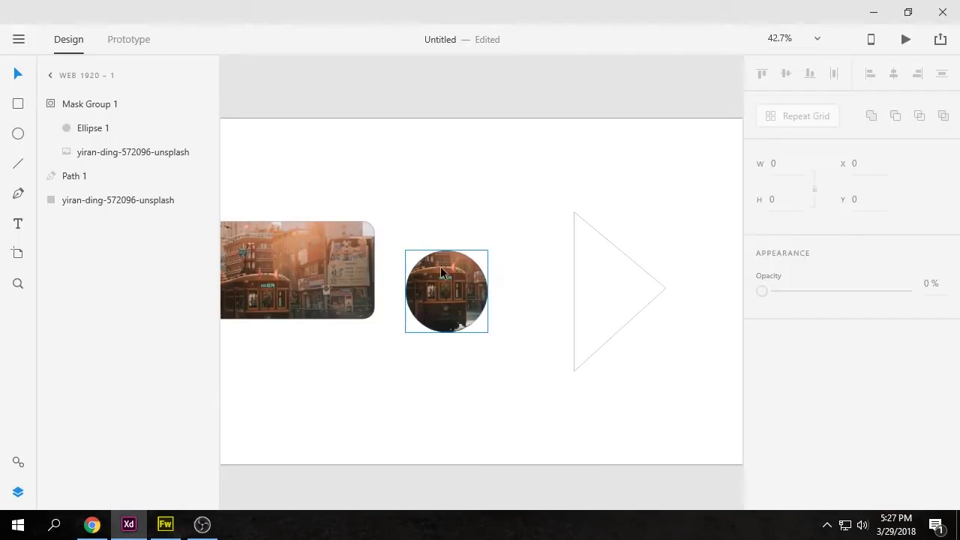
drag(439, 268, 445, 247)
click(497, 197)
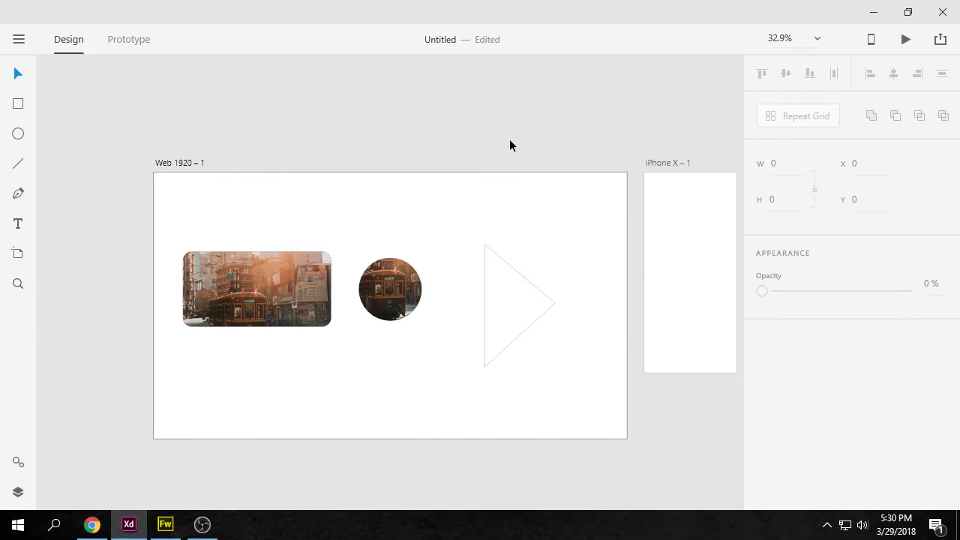
scroll(478, 235, down, 5)
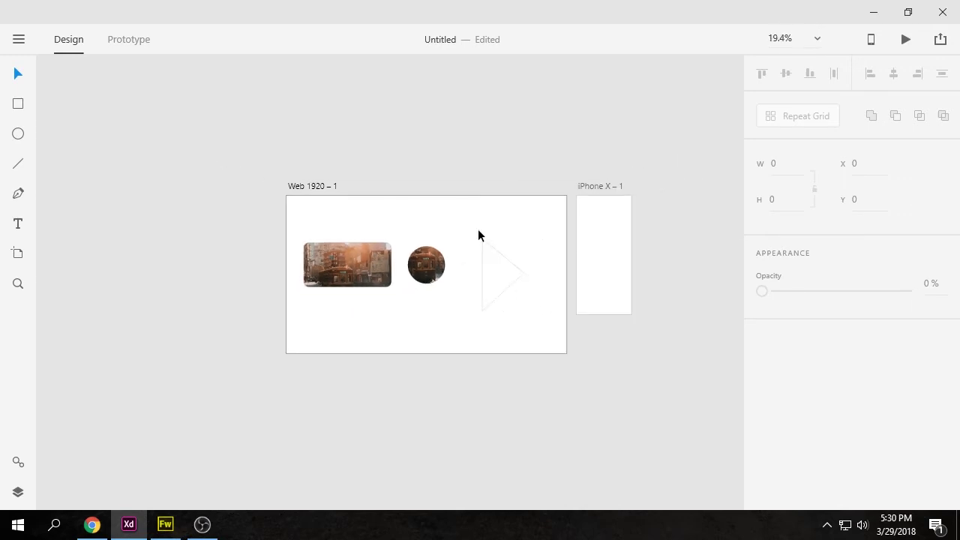
scroll(477, 234, up, 8)
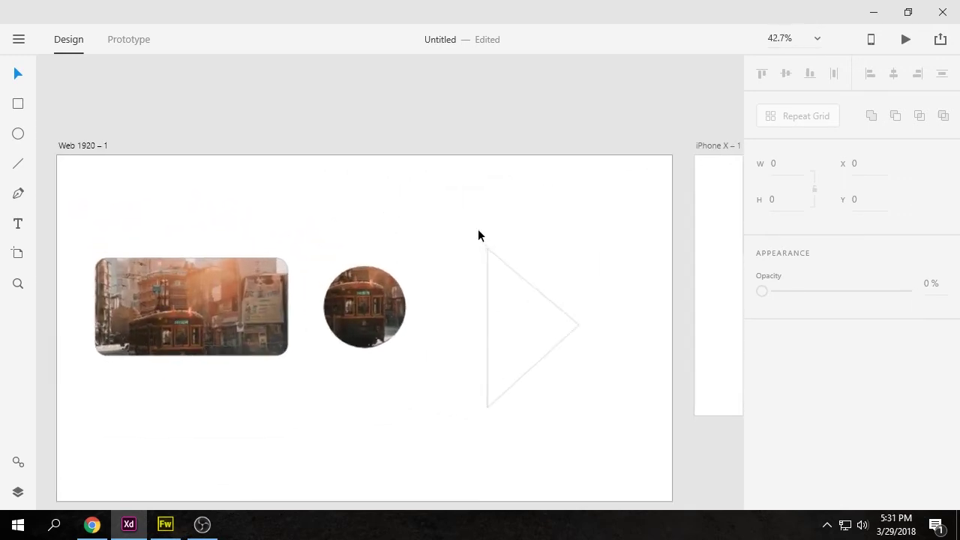
scroll(477, 234, up, 2)
scroll(478, 235, down, 8)
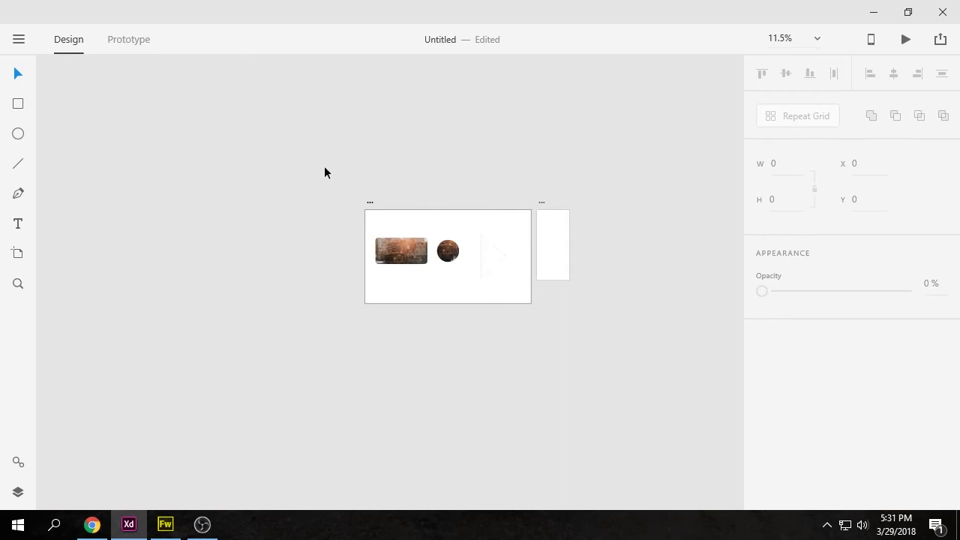
scroll(478, 269, down, 3)
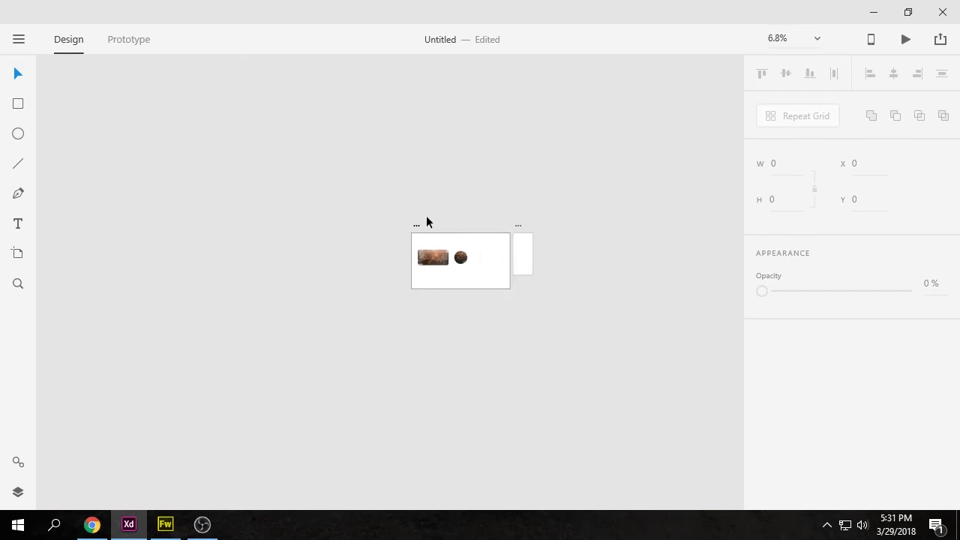
scroll(515, 320, down, 1)
Move the iPhone X – 1 artboard away from the Web 1920 – 1 artboard, to about X 2089, Y 0
scroll(515, 321, up, 8)
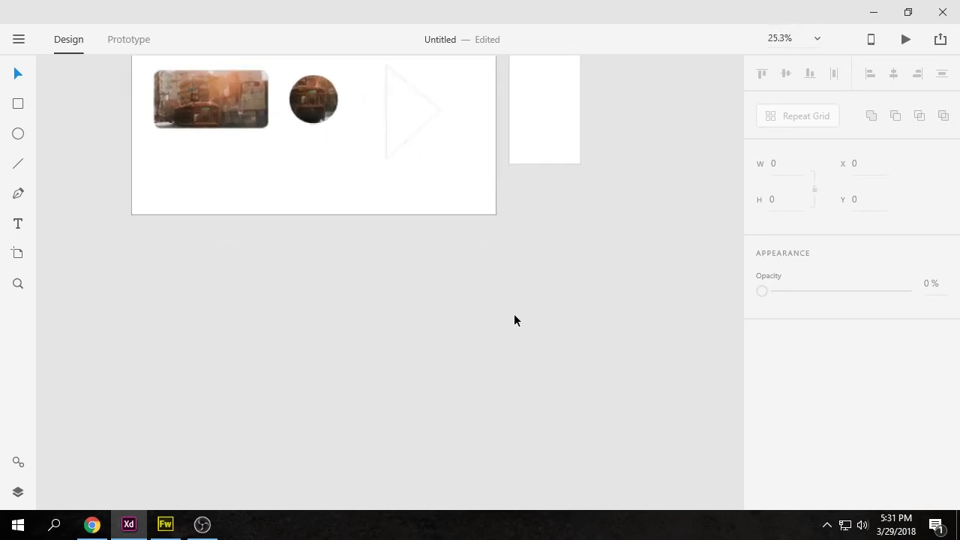
click(509, 164)
mouse_move(509, 164)
mouse_down()
mouse_move(639, 158)
mouse_move(525, 164)
mouse_up()
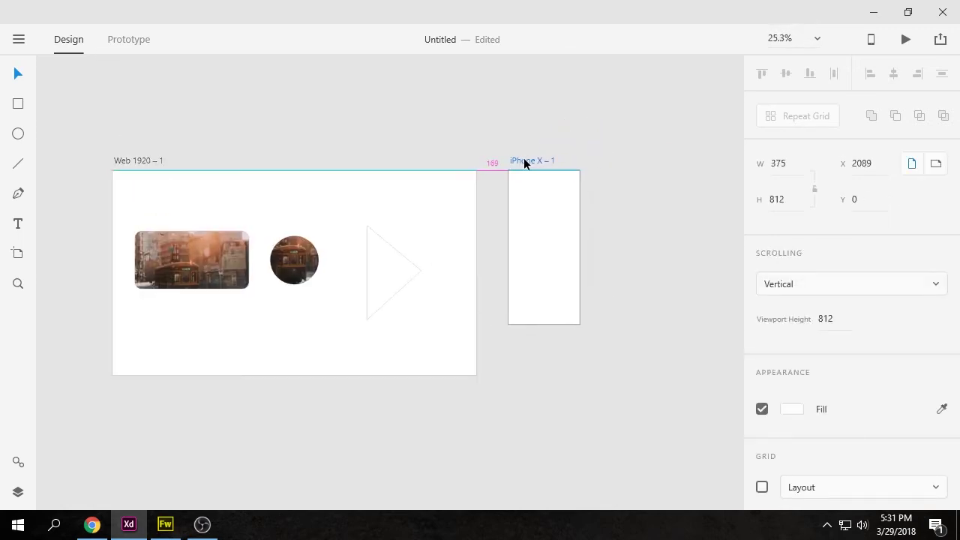
Switch to Fireworks and zoom out on the blank Untitled-2.fw.png document to see its whole canvas
click(507, 150)
scroll(321, 449, left, 2)
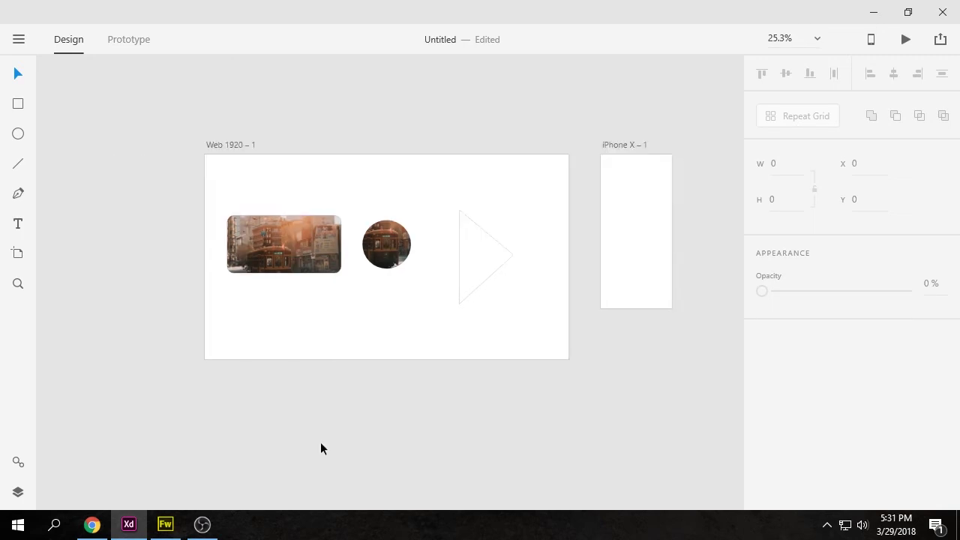
click(165, 524)
click(128, 116)
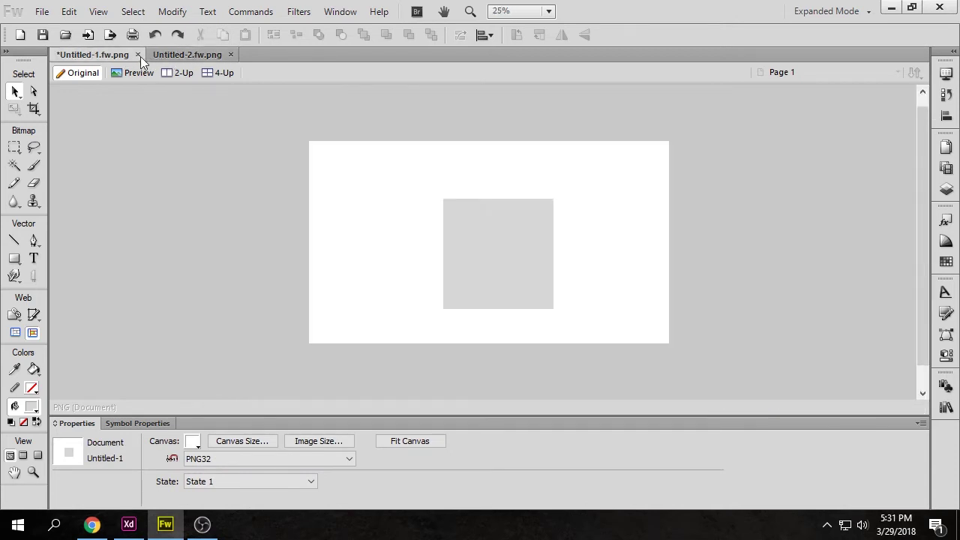
click(187, 55)
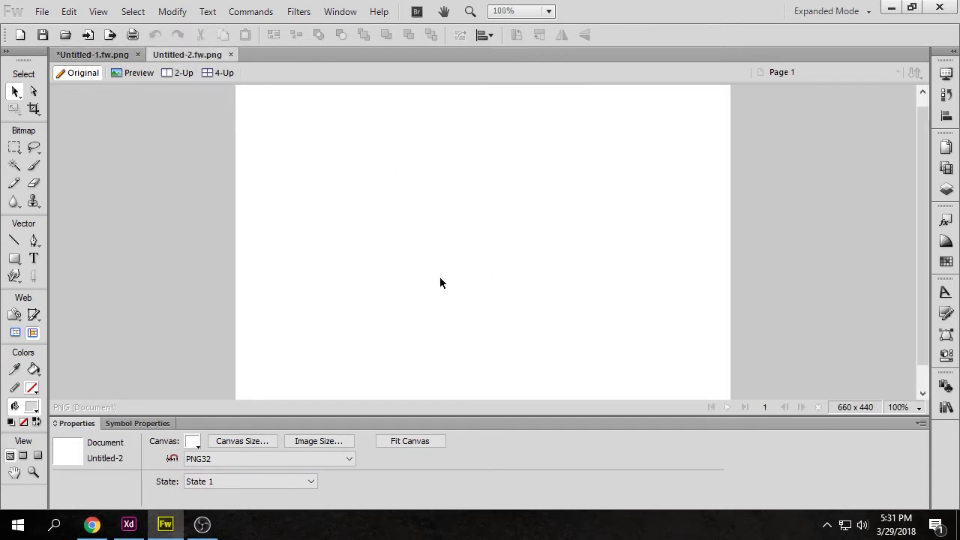
key(ctrl+minus)
key(ctrl+minus)
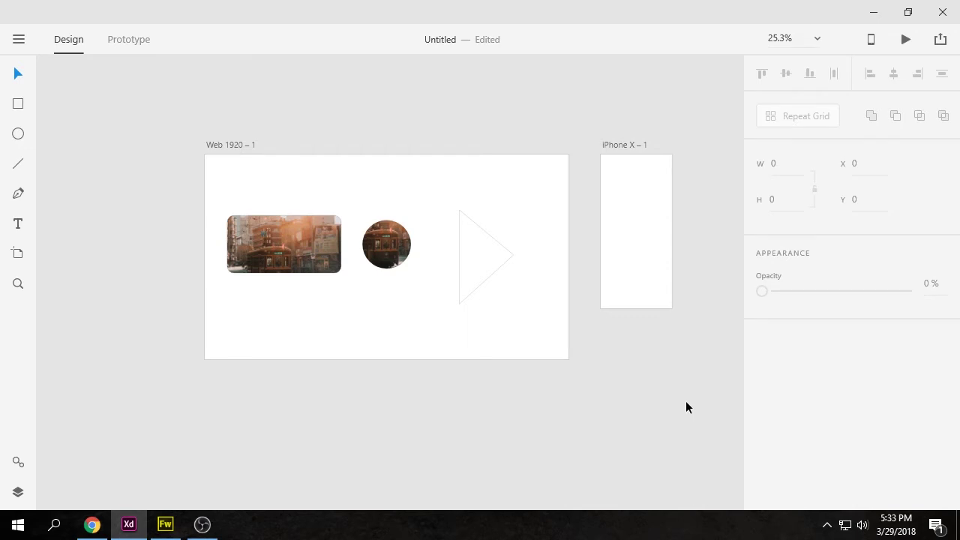
In Adobe XD, select the iPhone X – 1 artboard and review its size, scrolling, appearance and grid properties
drag(676, 216, 721, 330)
click(721, 330)
click(655, 251)
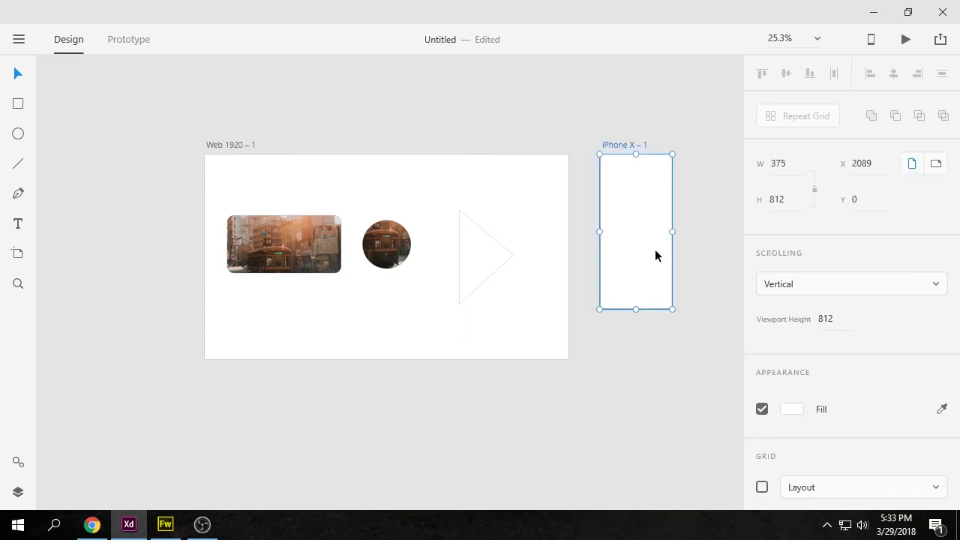
scroll(816, 389, down, 1)
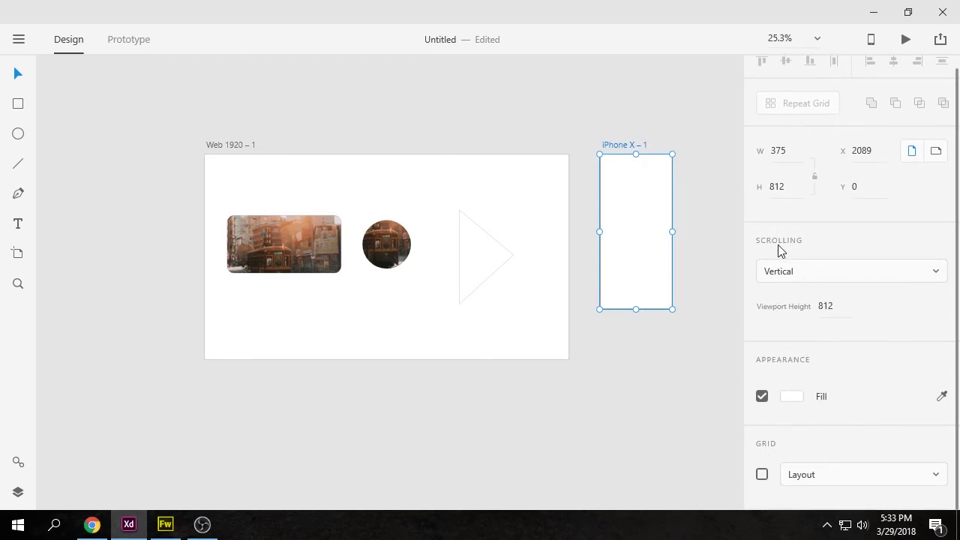
click(401, 148)
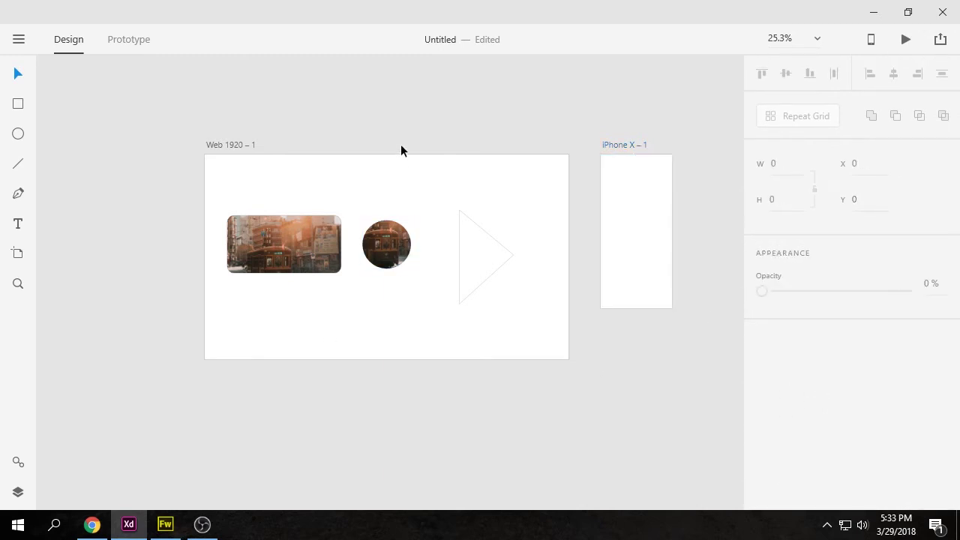
Fill the triangle on the Web 1920 – 1 artboard with solid colour #C28D8D and turn off its border
click(458, 258)
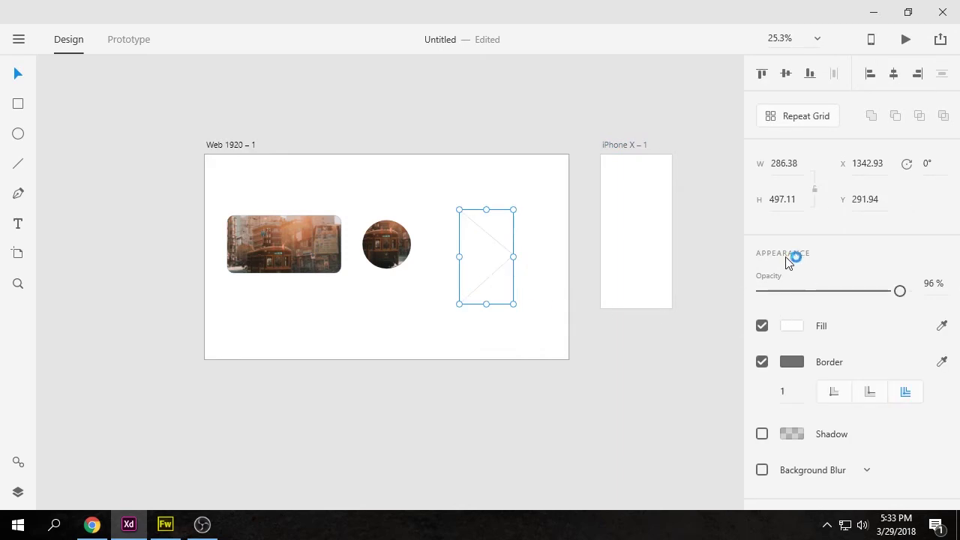
click(794, 328)
click(602, 268)
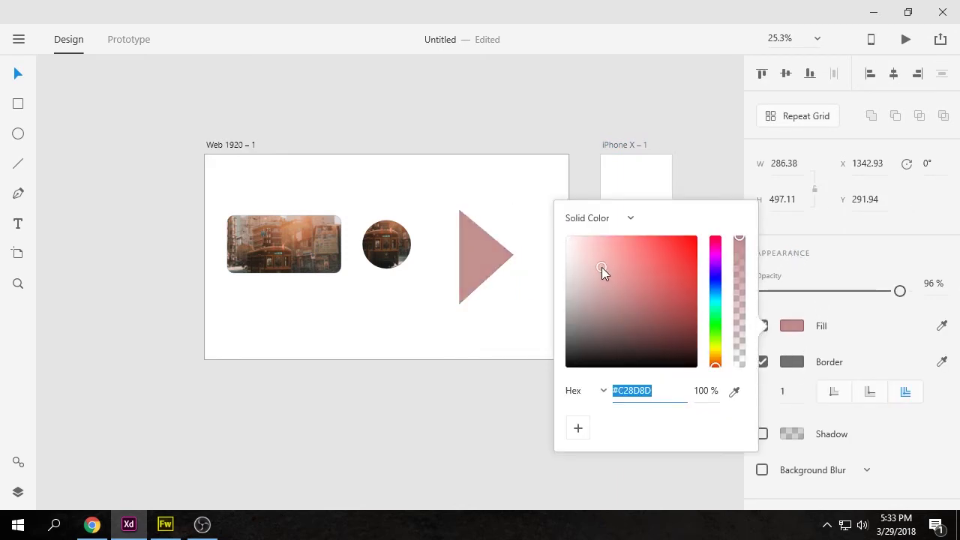
click(813, 347)
click(762, 362)
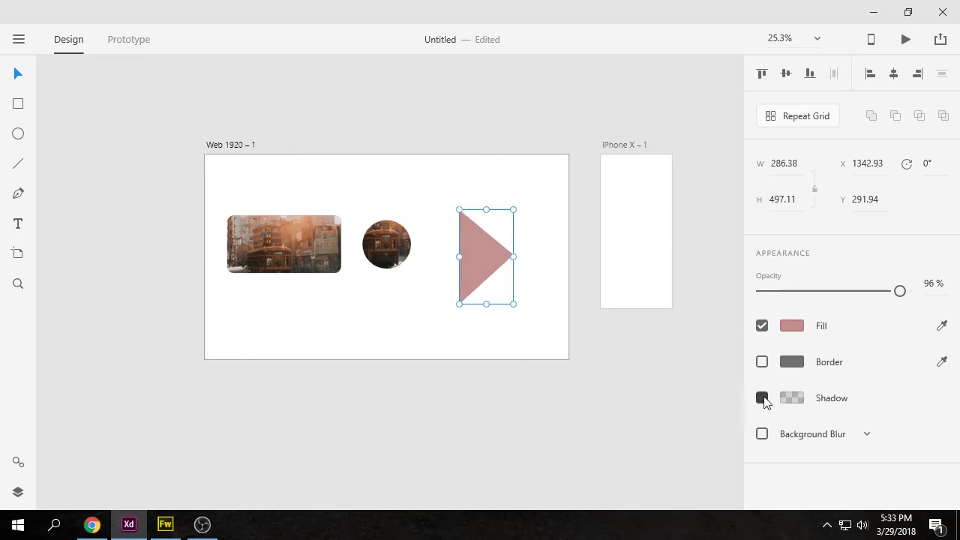
Enable a shadow on the triangle and try out its background blur, leaving the blur off
click(763, 398)
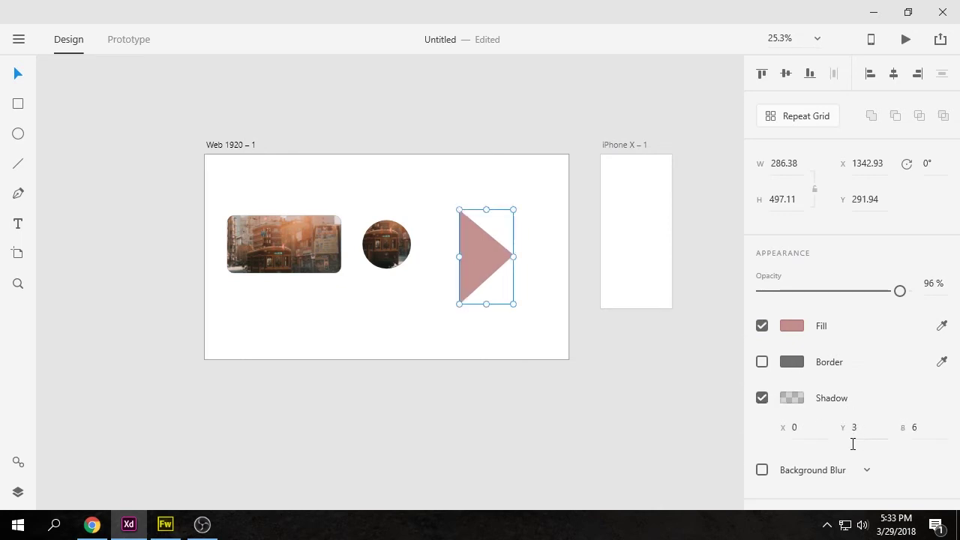
click(762, 470)
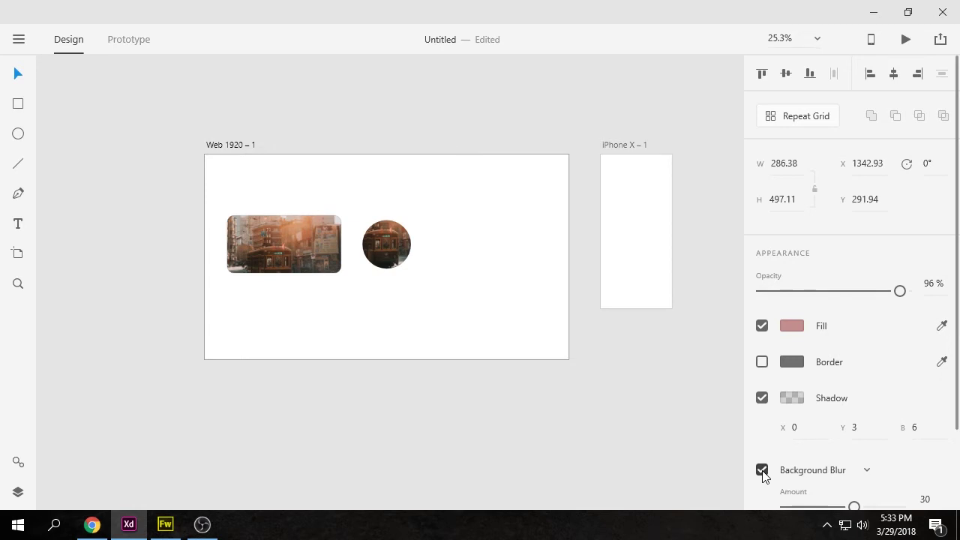
click(762, 470)
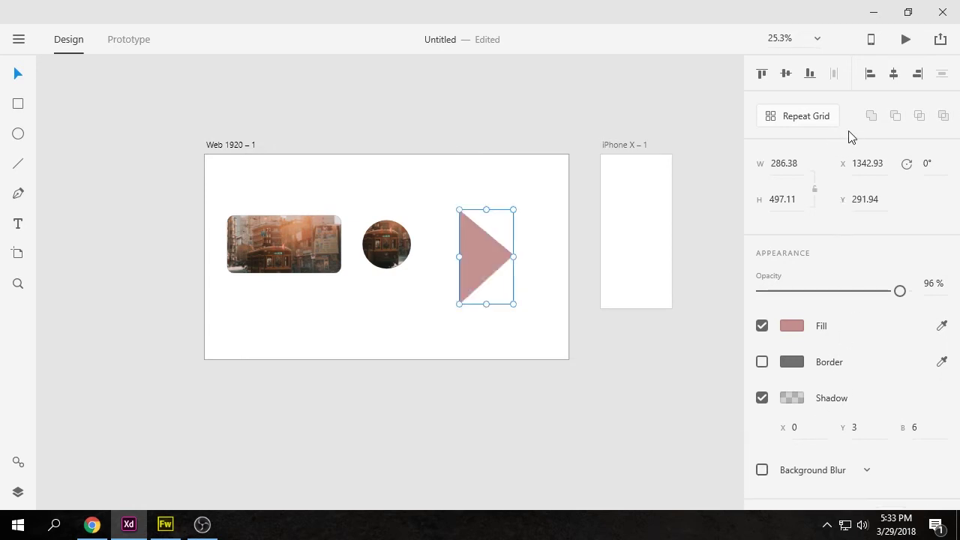
click(674, 89)
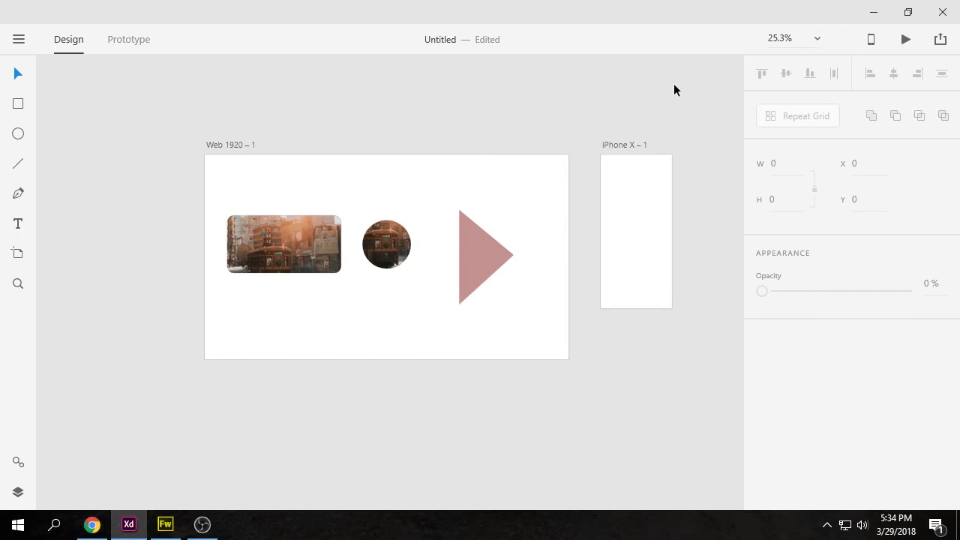
Look at the Untitled-2 canvas in Fireworks and switch back to Adobe XD to compare it with the two artboards
click(165, 524)
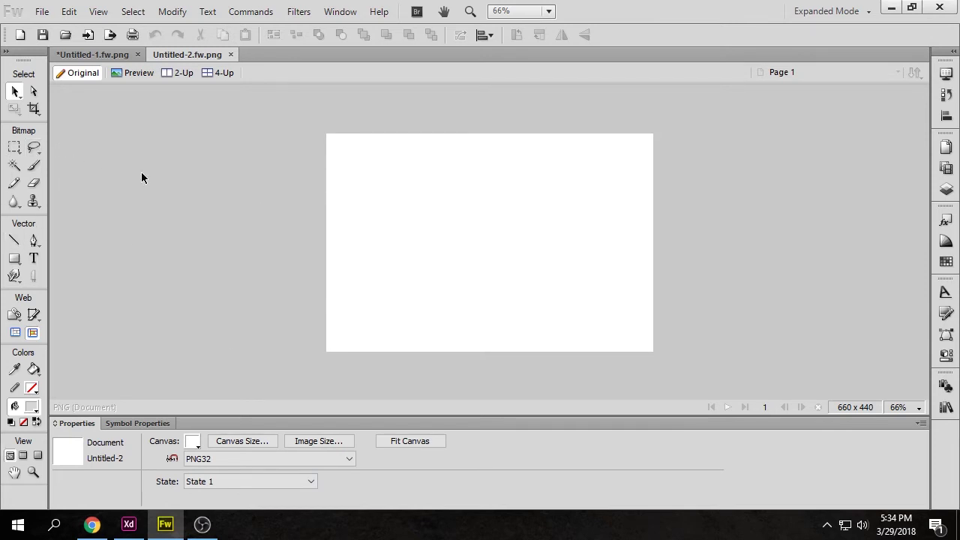
click(129, 525)
drag(222, 176, 545, 328)
click(603, 378)
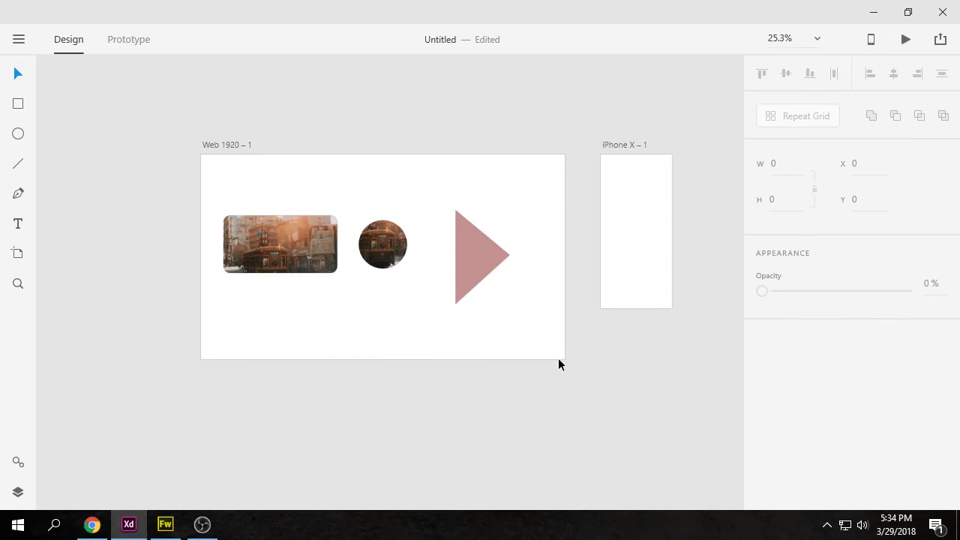
drag(214, 195, 577, 321)
drag(484, 296, 500, 278)
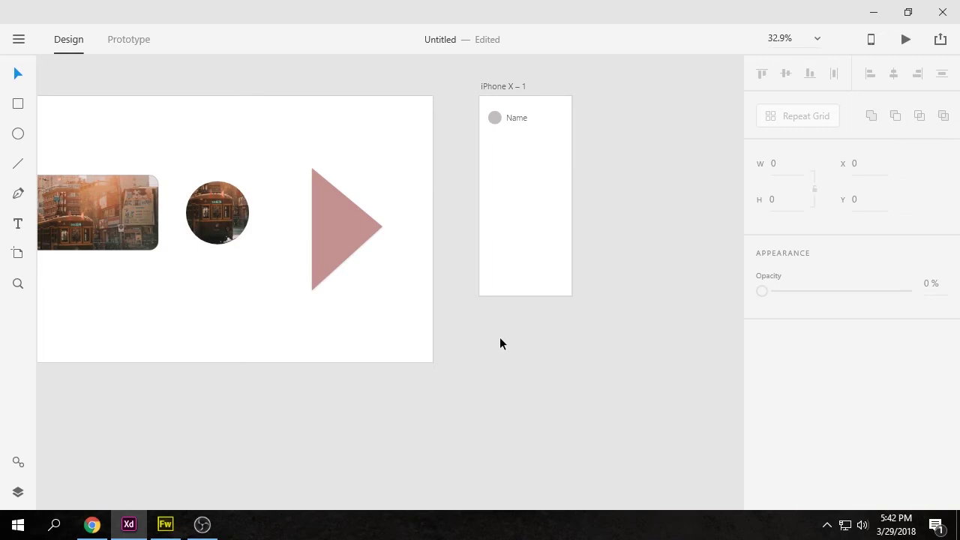
In Prototype mode, link the triangle to the iPhone X – 1 artboard as its target
drag(457, 340, 549, 381)
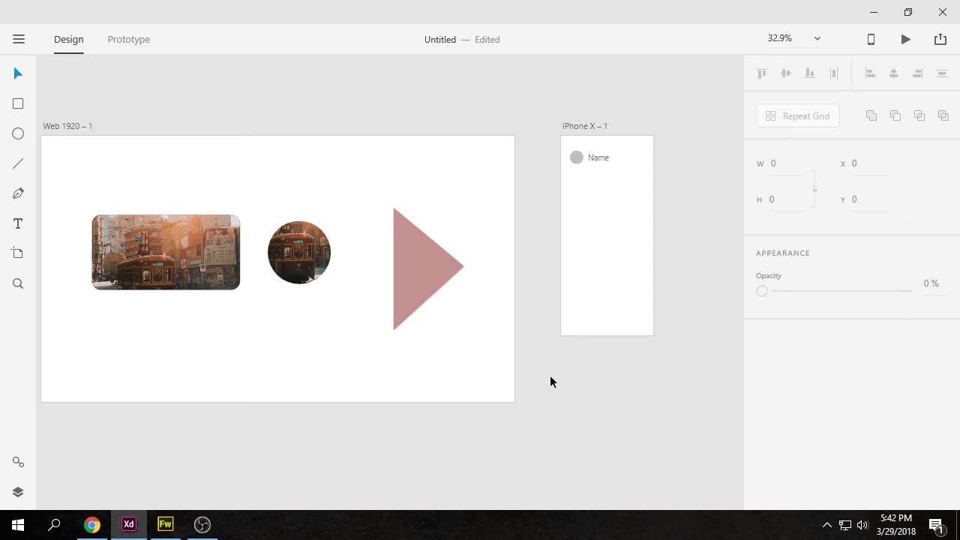
drag(556, 389, 581, 375)
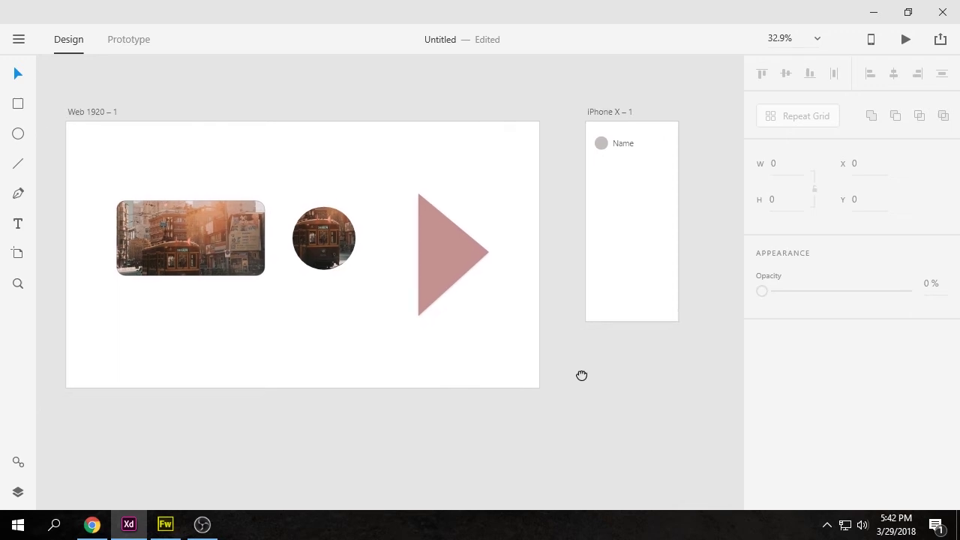
click(129, 44)
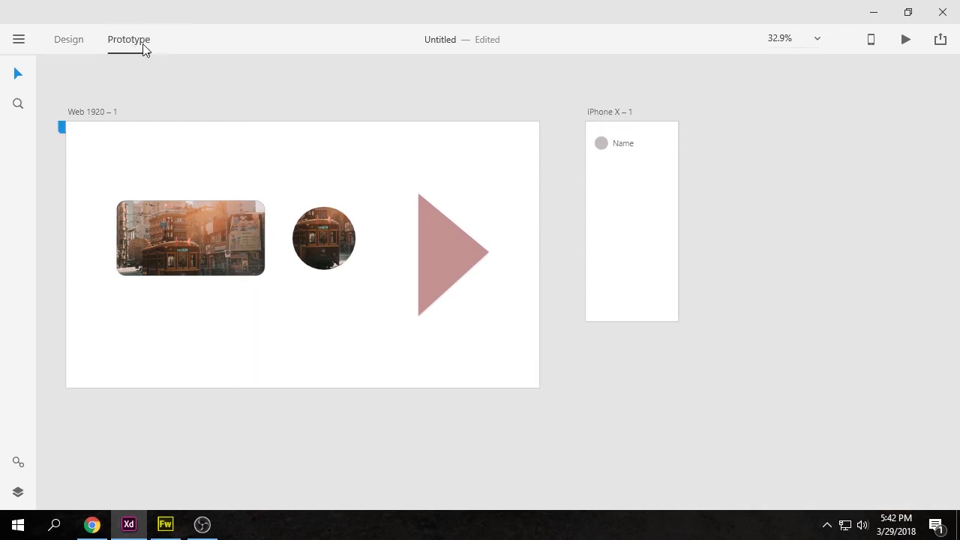
click(441, 247)
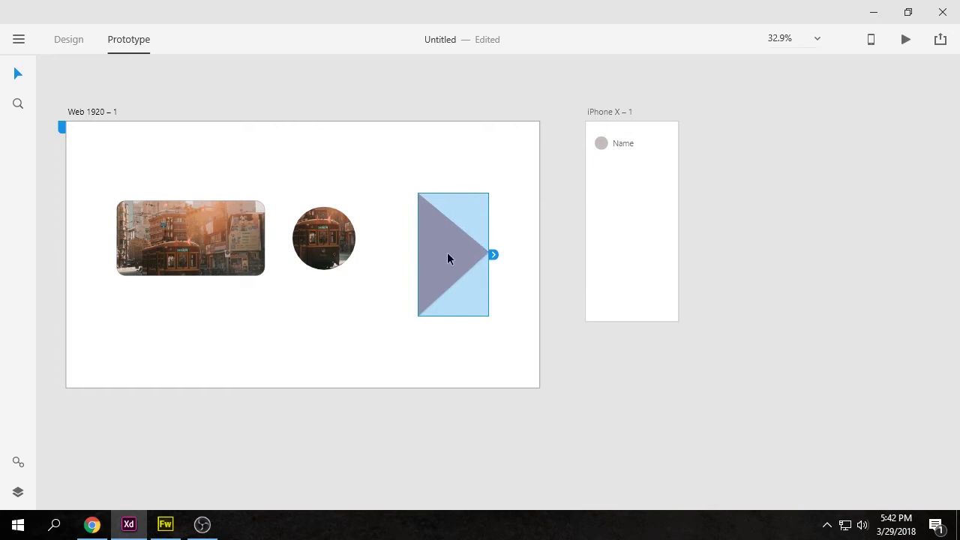
click(493, 255)
click(578, 181)
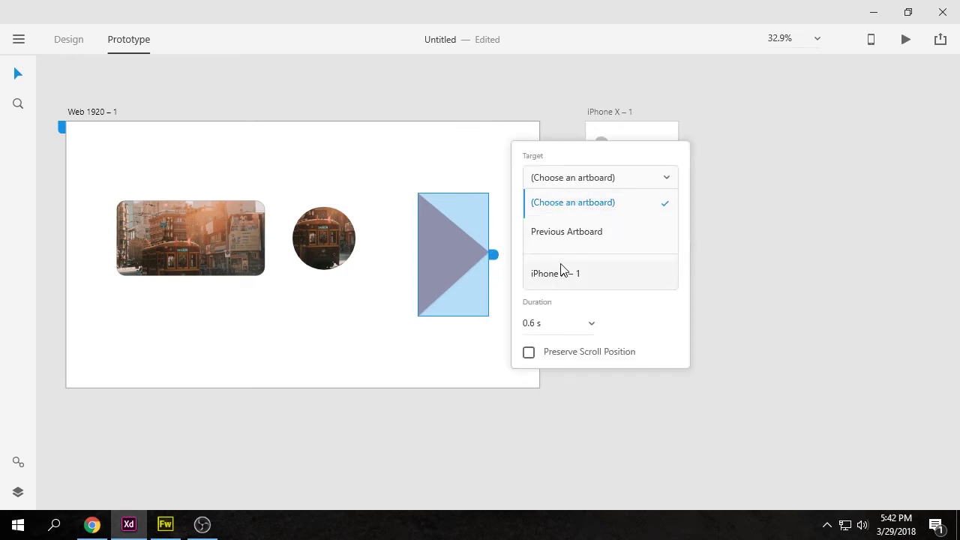
click(563, 272)
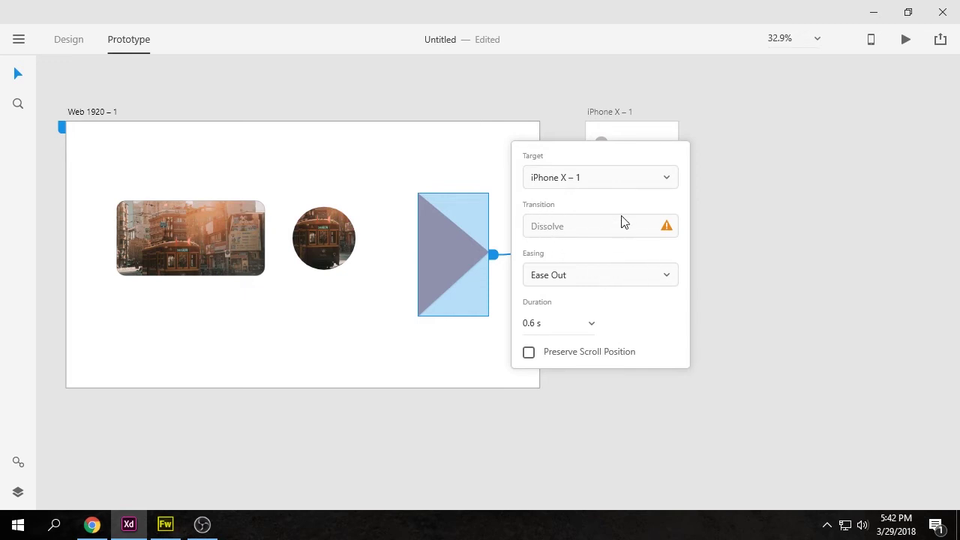
click(665, 377)
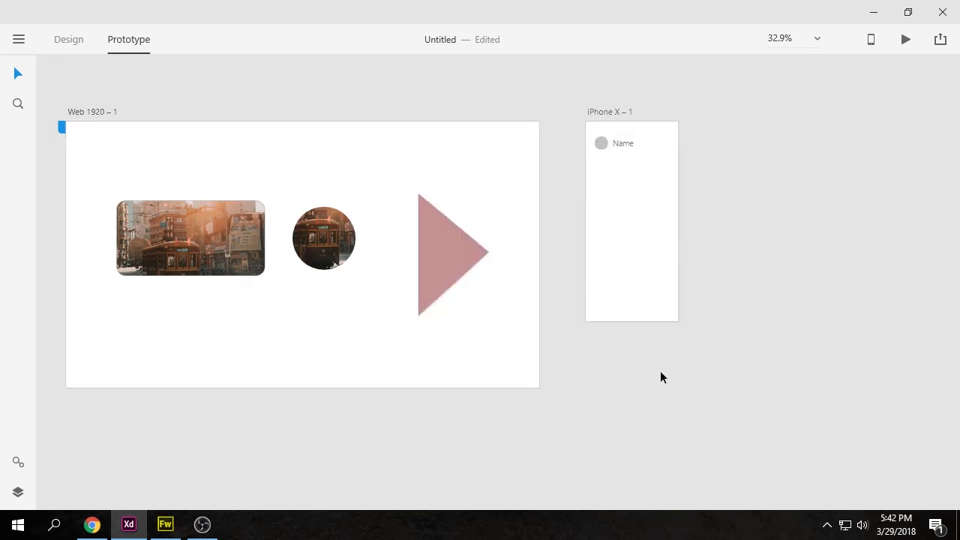
click(465, 253)
click(571, 330)
In Design mode, lengthen the iPhone X – 1 artboard to about 1458 high and extend its Name repeat grid down to about 1398 high
click(72, 45)
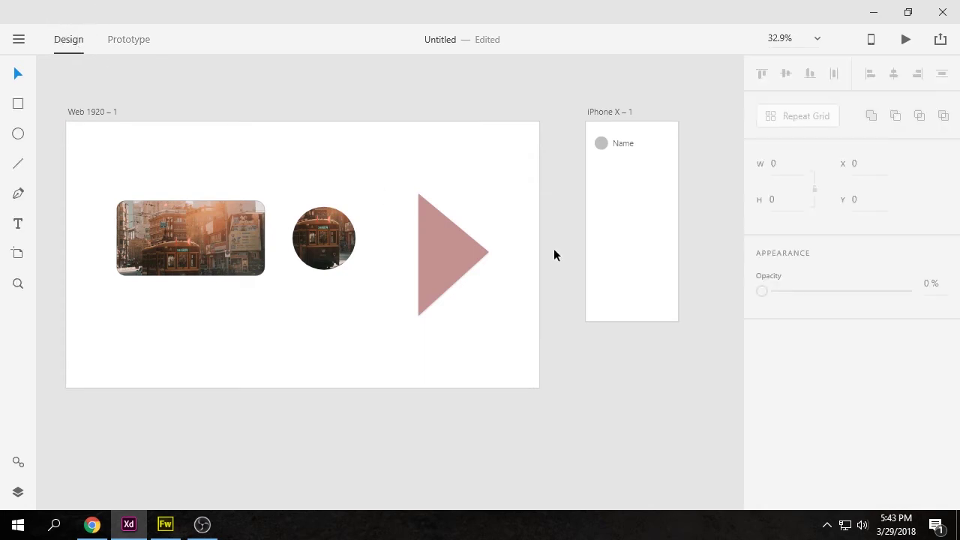
click(627, 258)
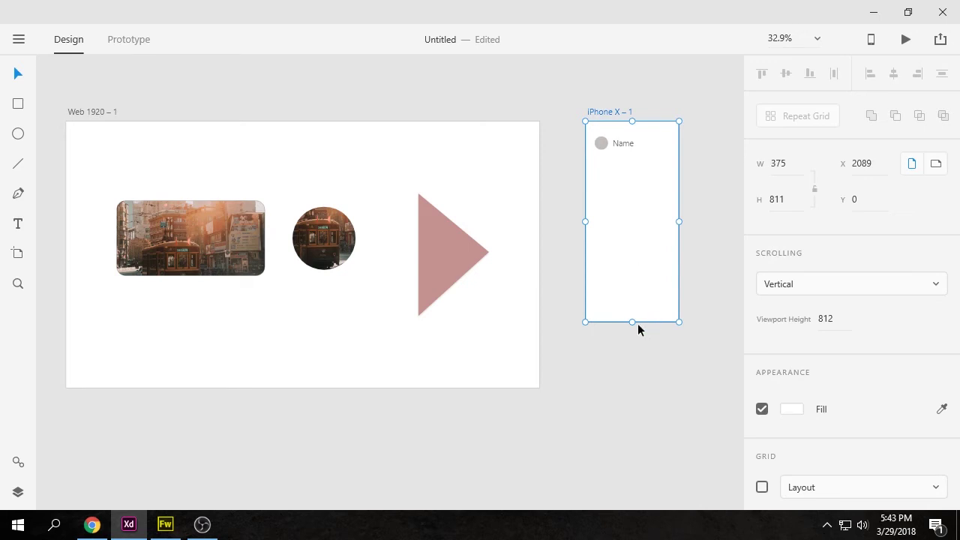
drag(632, 321, 635, 482)
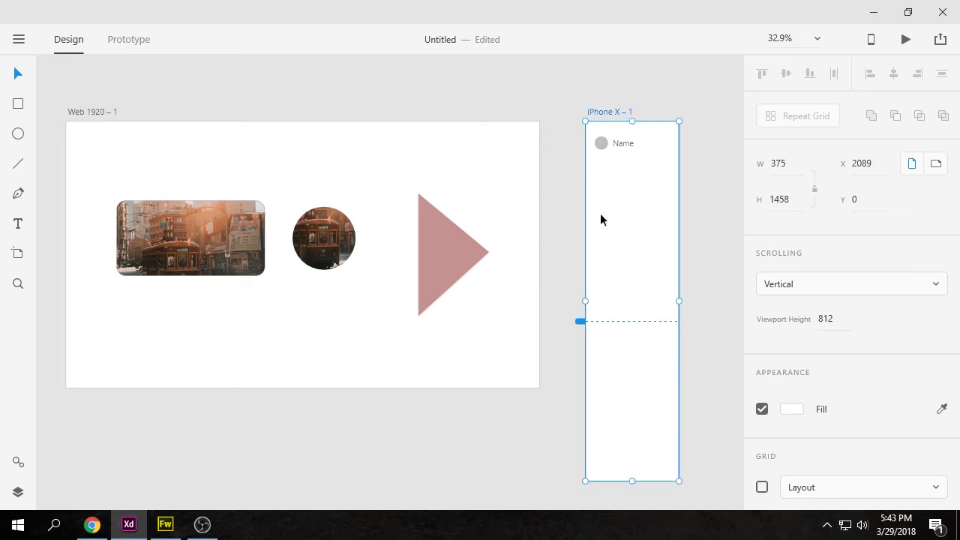
click(591, 138)
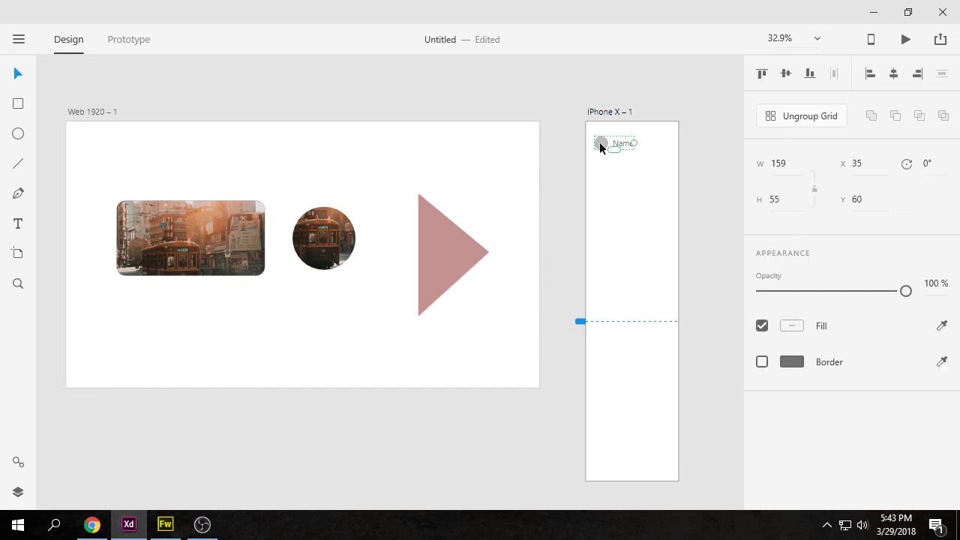
drag(614, 149, 617, 480)
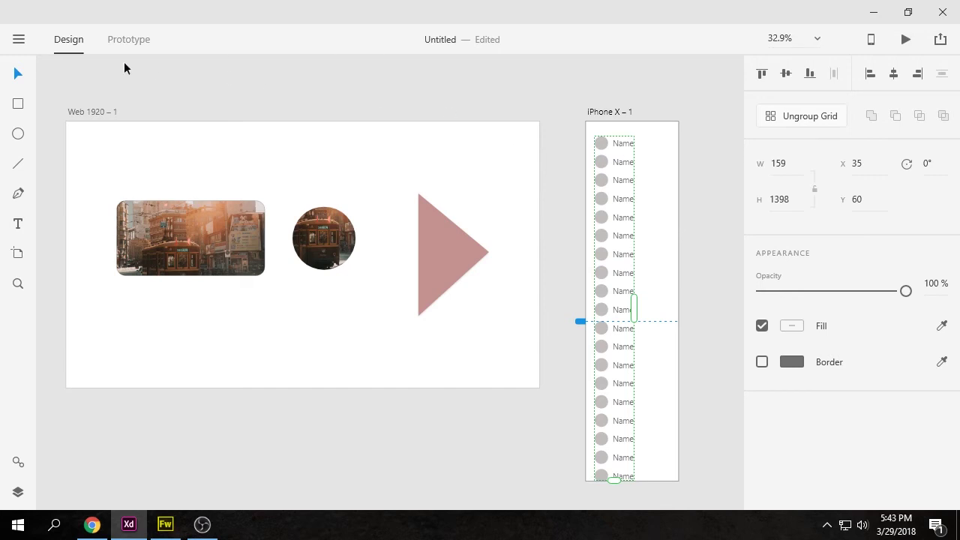
Preview the prototype on the desktop, following the triangle's link to the name list and scrolling through it
click(150, 42)
click(808, 166)
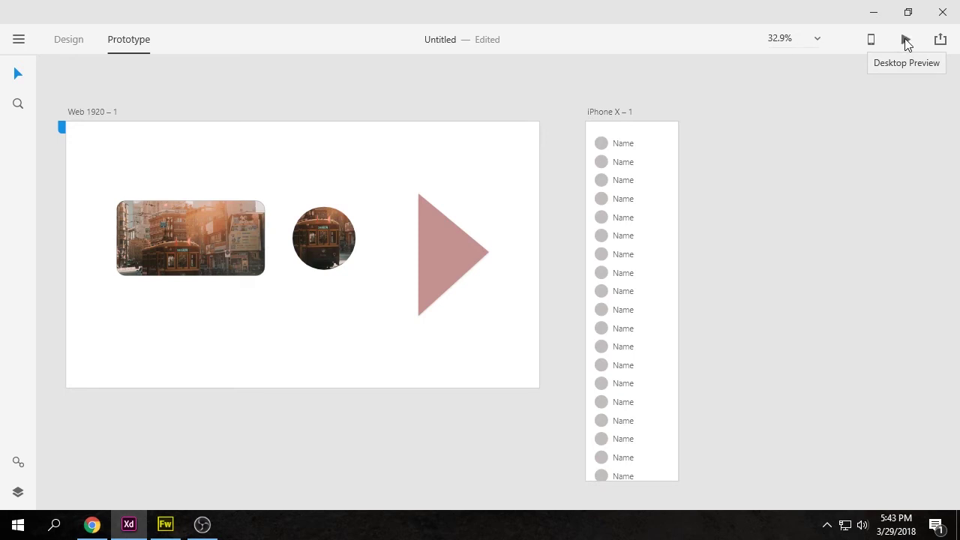
click(906, 41)
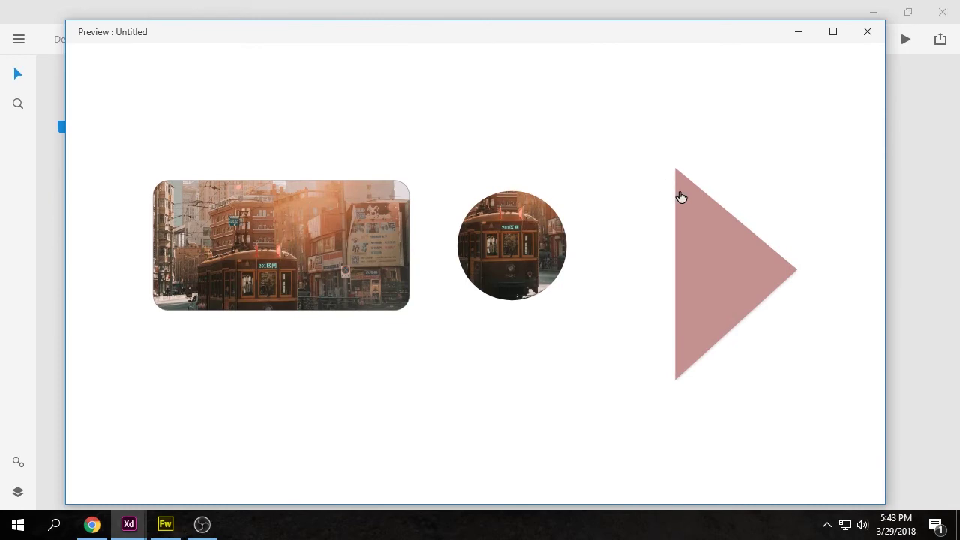
click(683, 202)
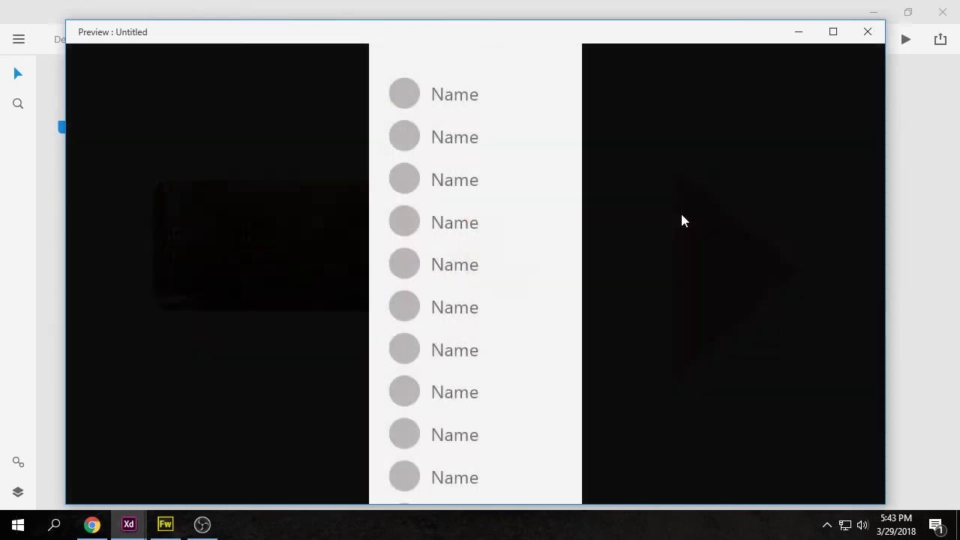
drag(574, 91, 568, 343)
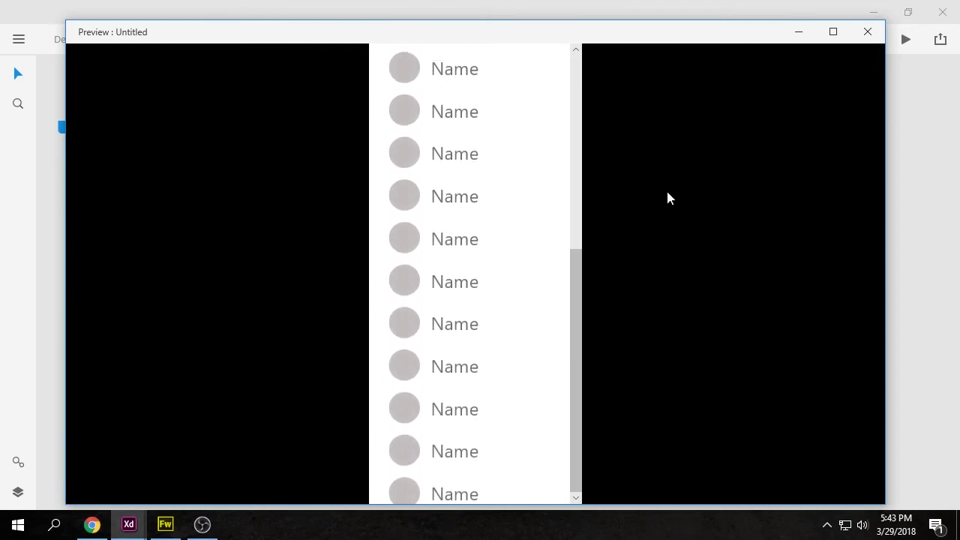
click(873, 33)
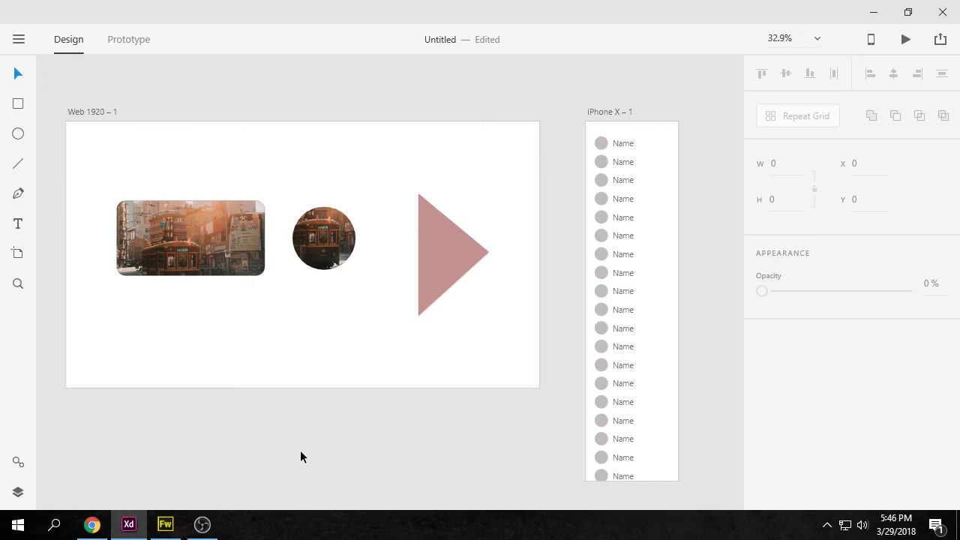
Switch to Fireworks and look at the Blur filters available for the grey rectangle
click(165, 524)
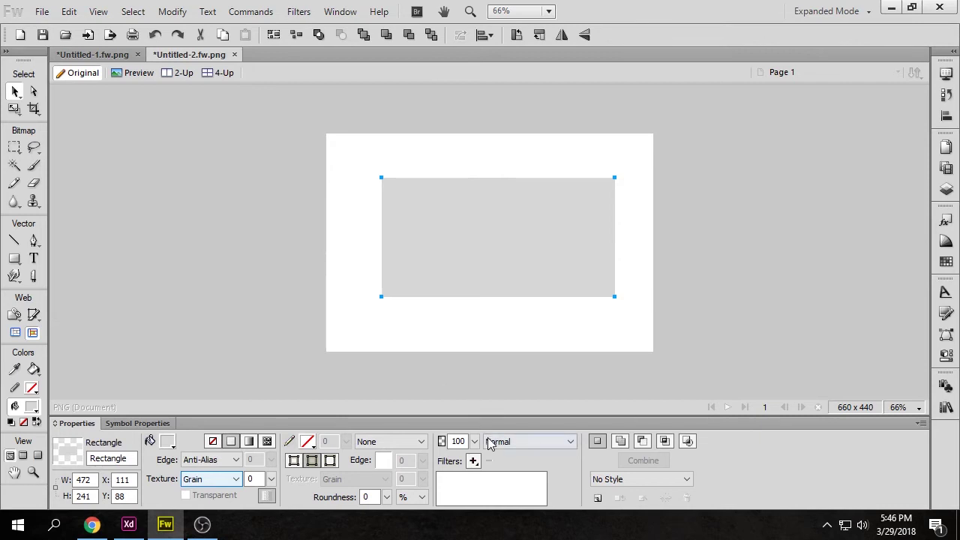
click(473, 461)
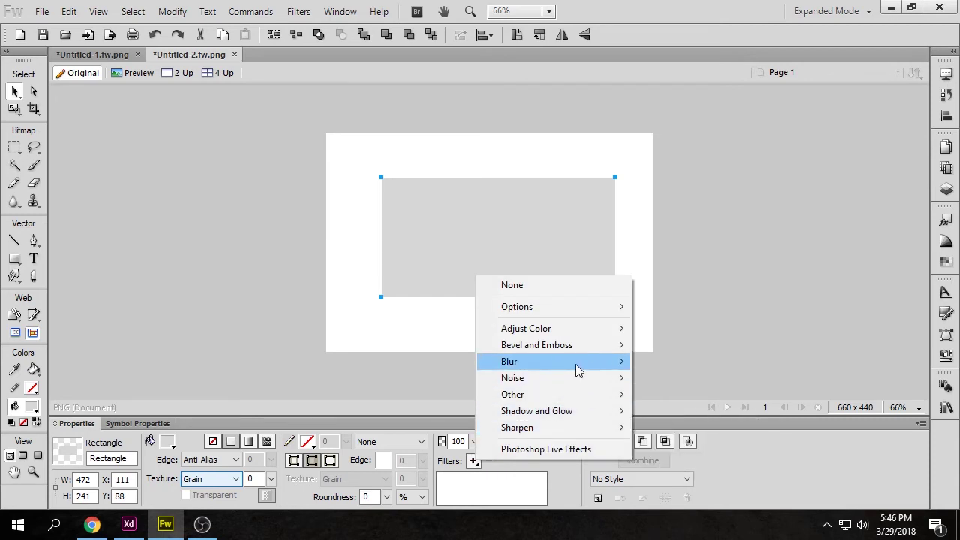
mouse_move(575, 361)
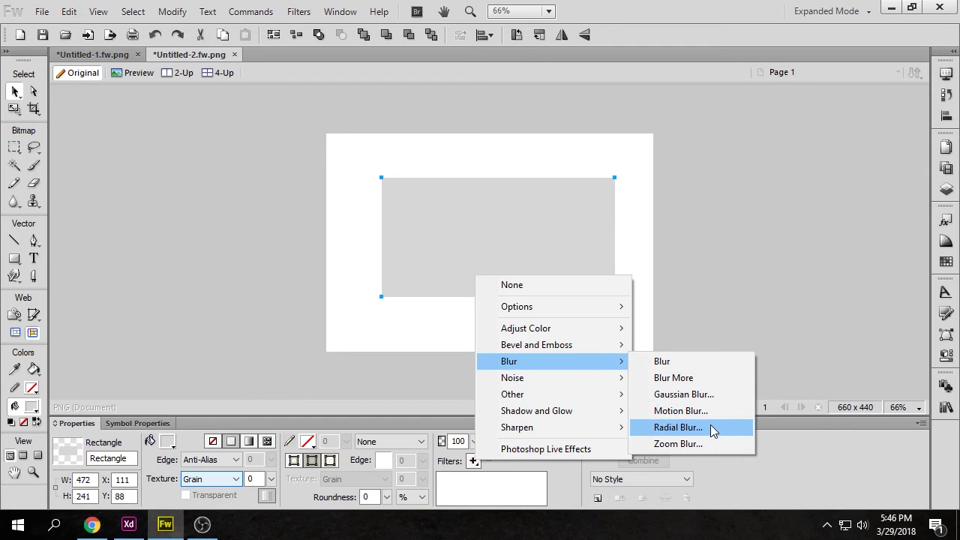
Switch to Adobe XD and try Object Blur on the pink triangle, turning it back off
click(128, 524)
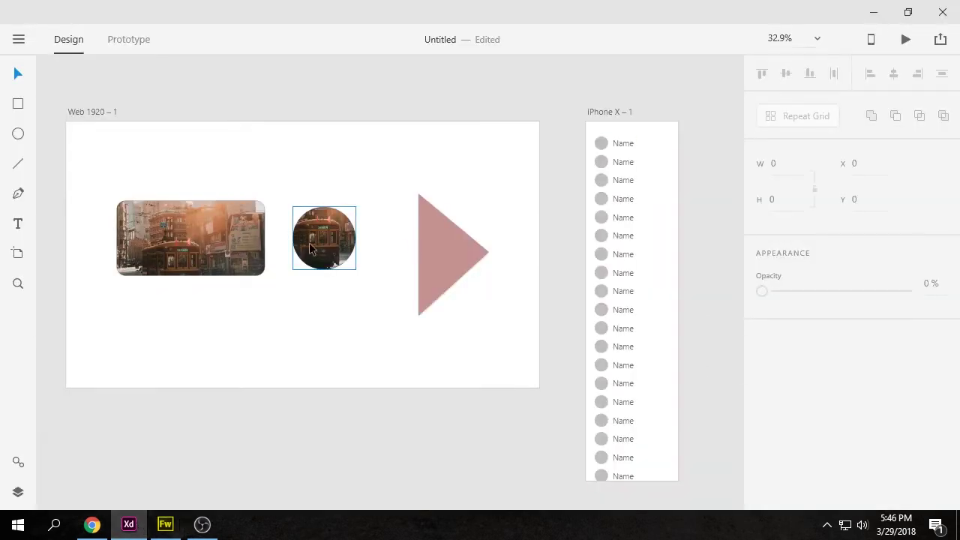
click(463, 242)
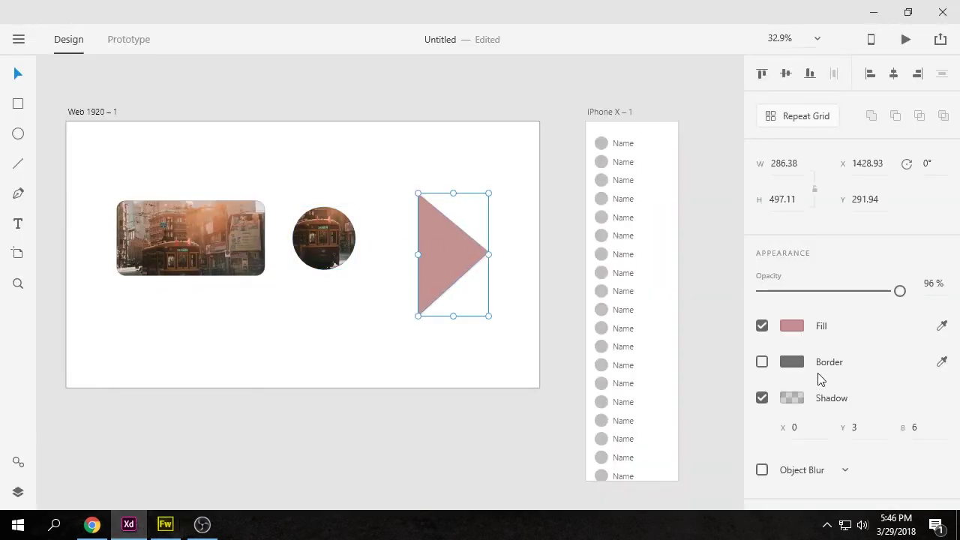
click(762, 470)
click(762, 470)
Return to Fireworks and look through the Shadow and Glow filters for the grey rectangle without applying any
click(165, 524)
click(474, 461)
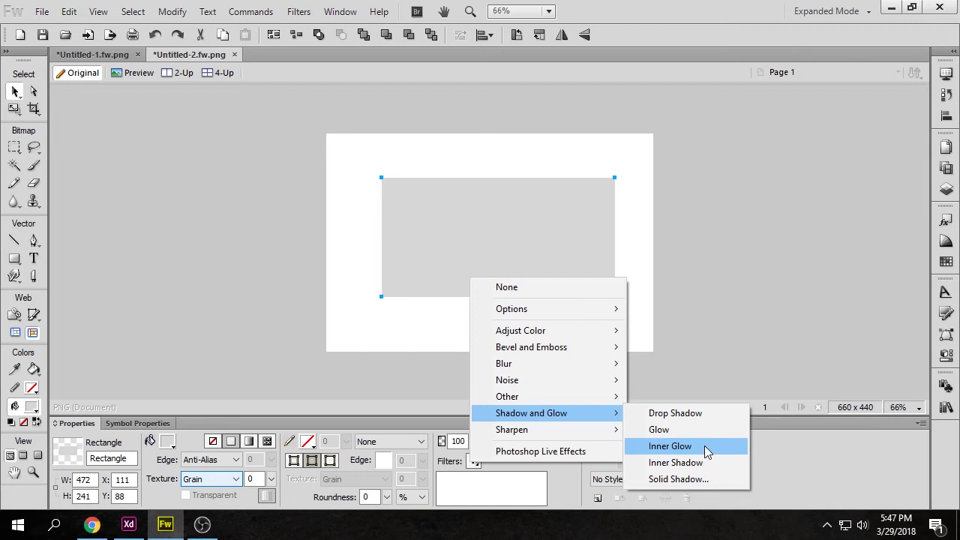
click(687, 338)
click(686, 337)
click(586, 296)
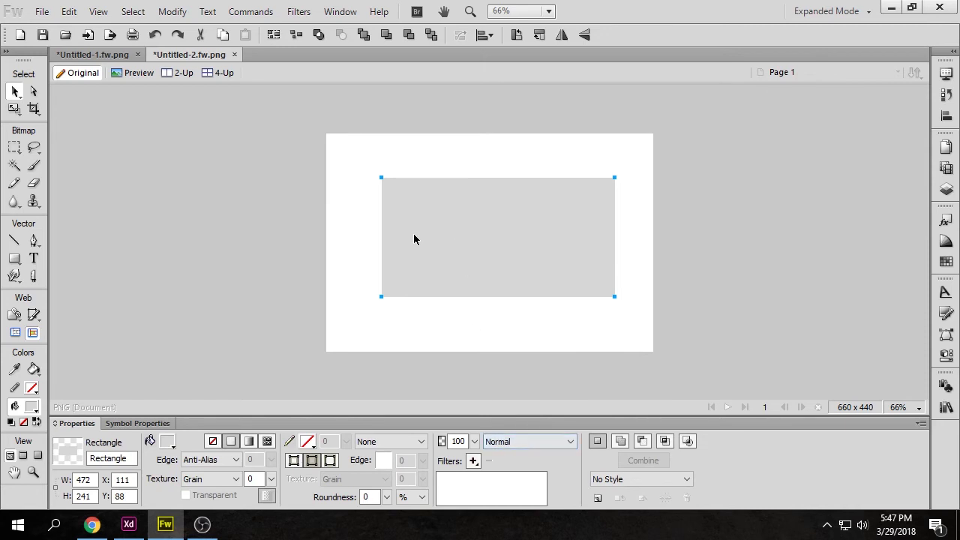
Try the Hue/Saturation filter on the grey rectangle with hue 144, saturation -66 and lightness 80, and cancel it
click(472, 462)
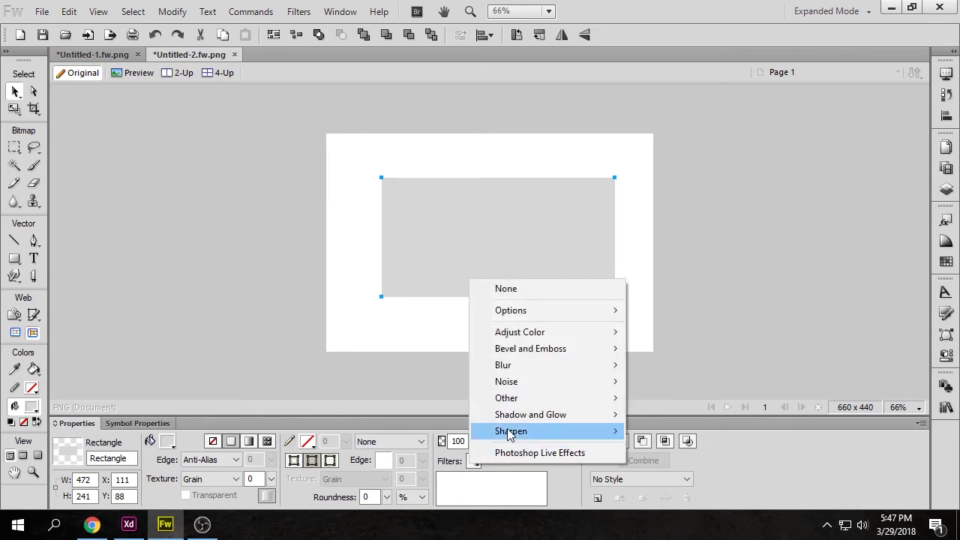
mouse_move(527, 420)
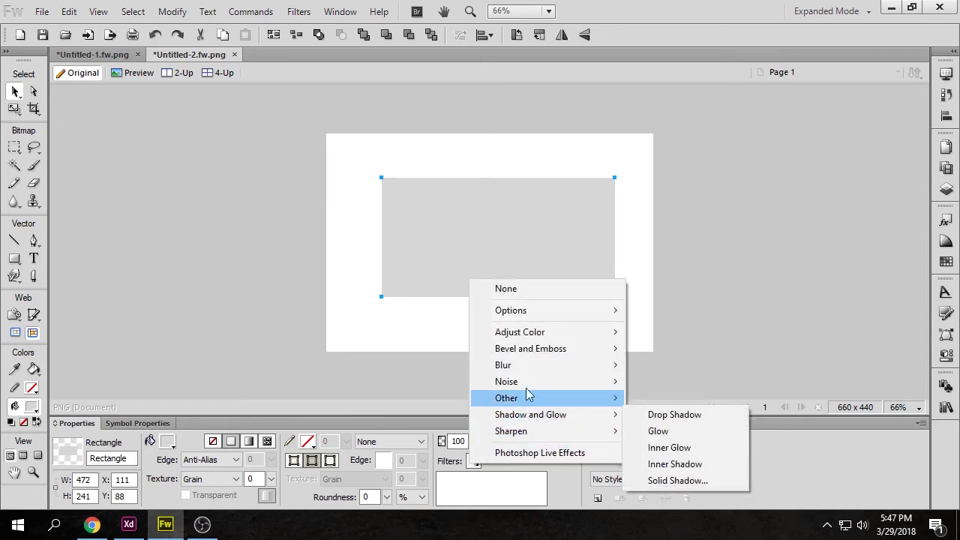
mouse_move(540, 335)
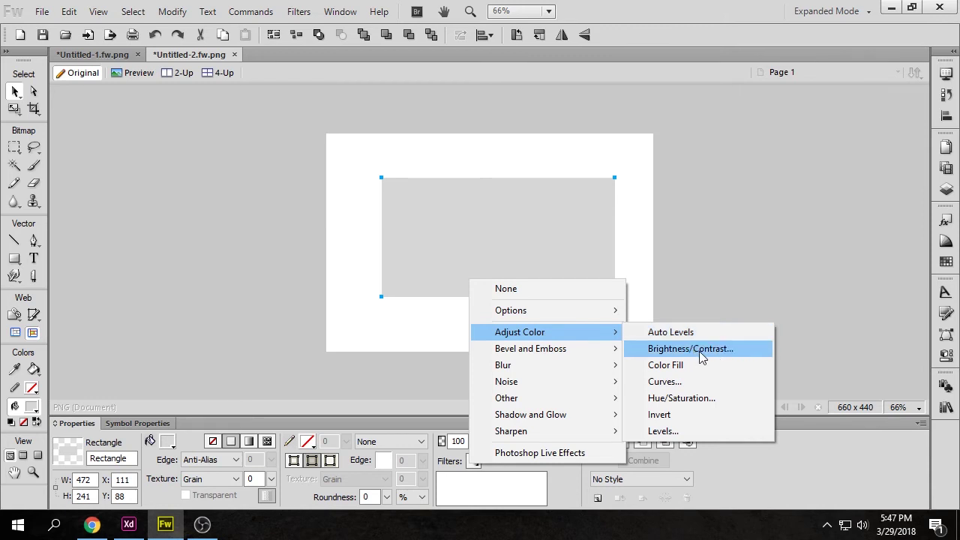
click(704, 405)
drag(441, 238, 494, 244)
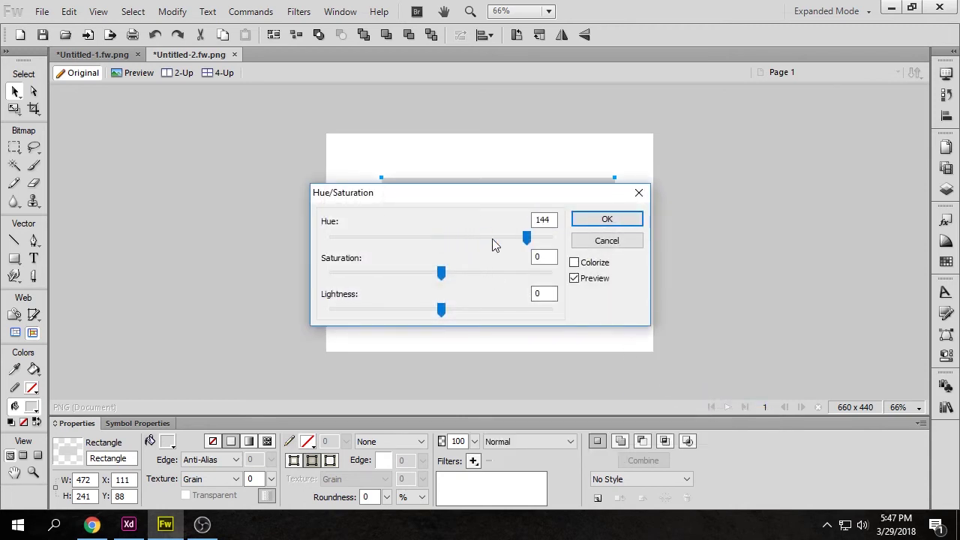
drag(441, 272, 368, 273)
drag(441, 310, 518, 314)
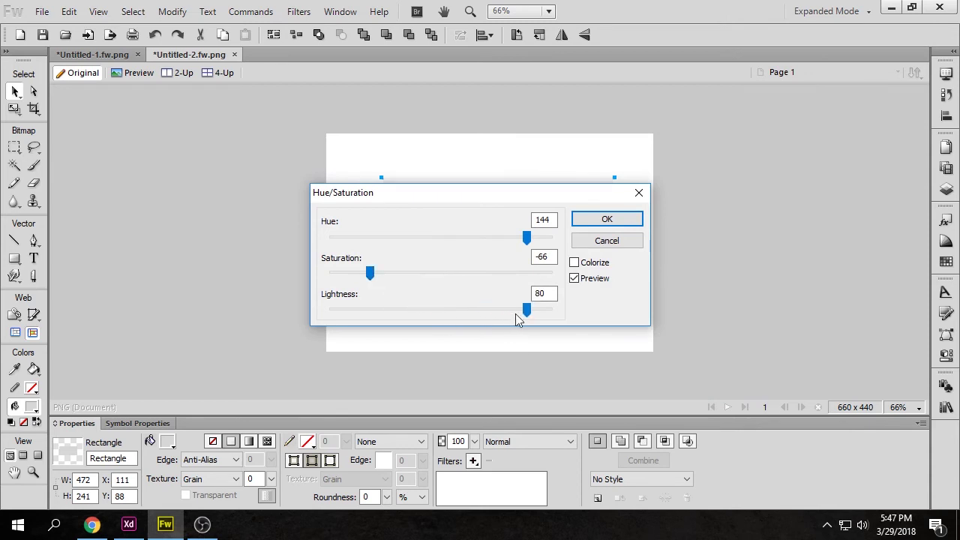
click(639, 239)
Move the grey rectangle on the canvas to about X 95, Y 100
click(711, 285)
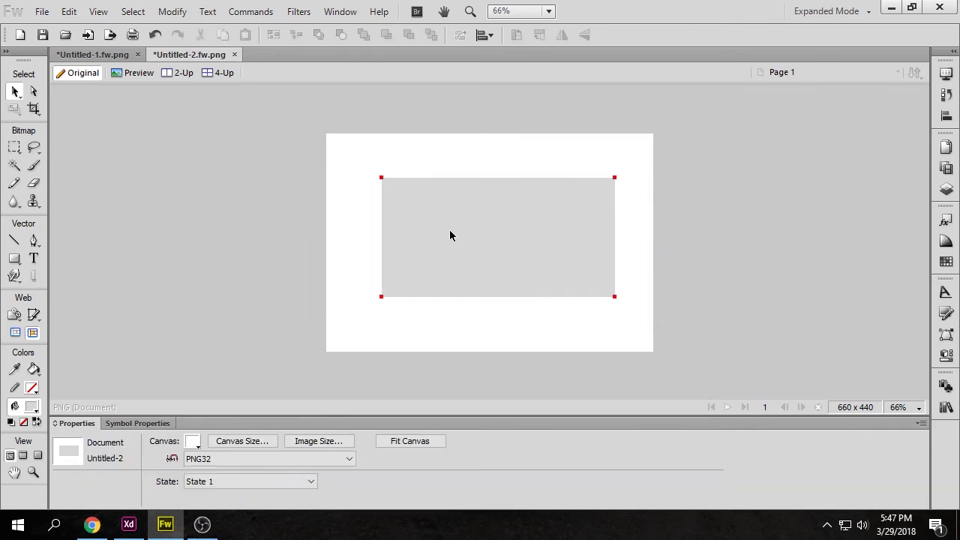
drag(445, 227, 437, 232)
click(423, 169)
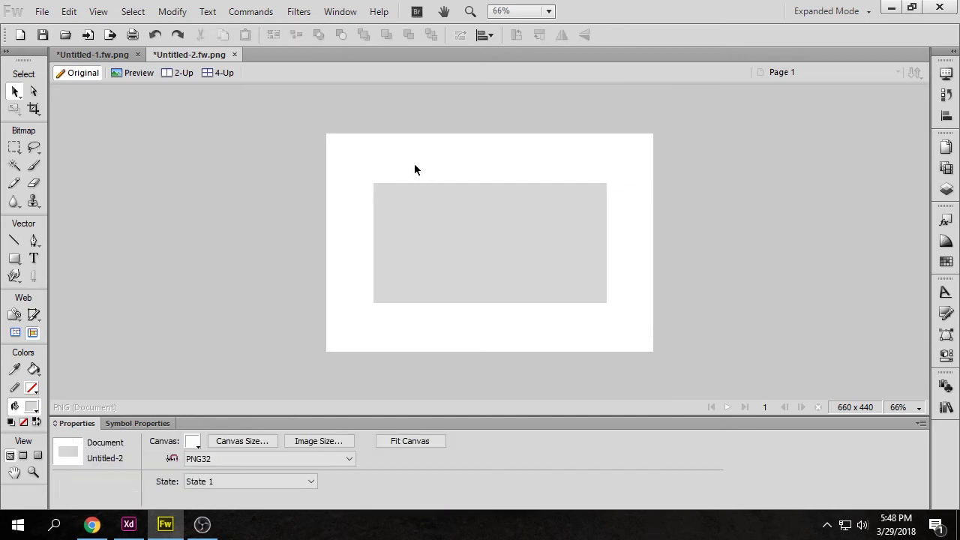
Apply an Add Noise filter to the grey rectangle with the amount reduced to about 2
drag(419, 258, 444, 250)
click(474, 461)
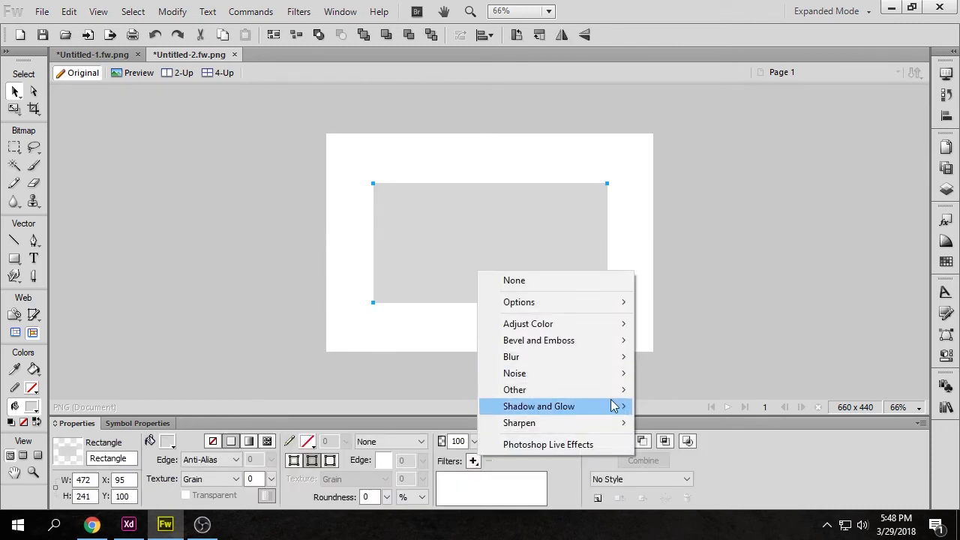
mouse_move(606, 378)
click(659, 375)
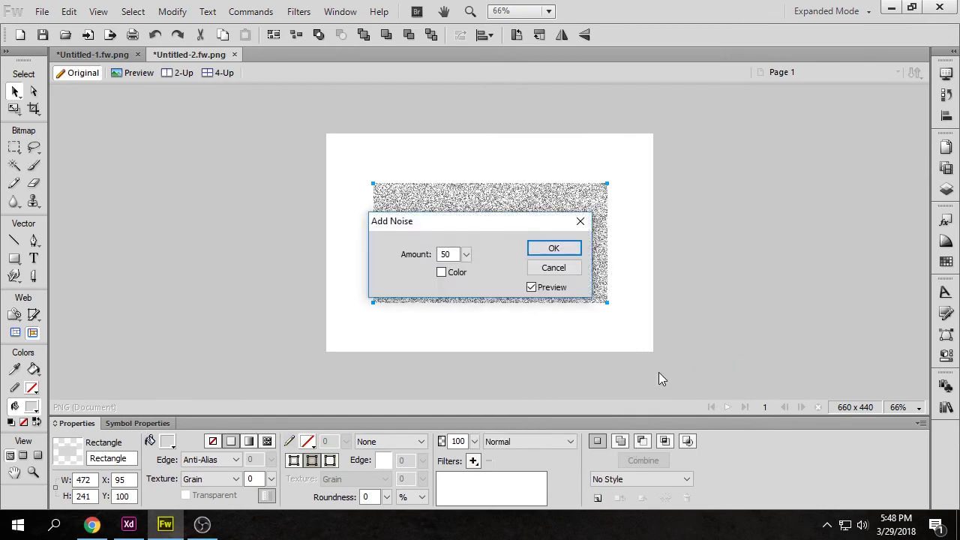
drag(477, 228, 514, 107)
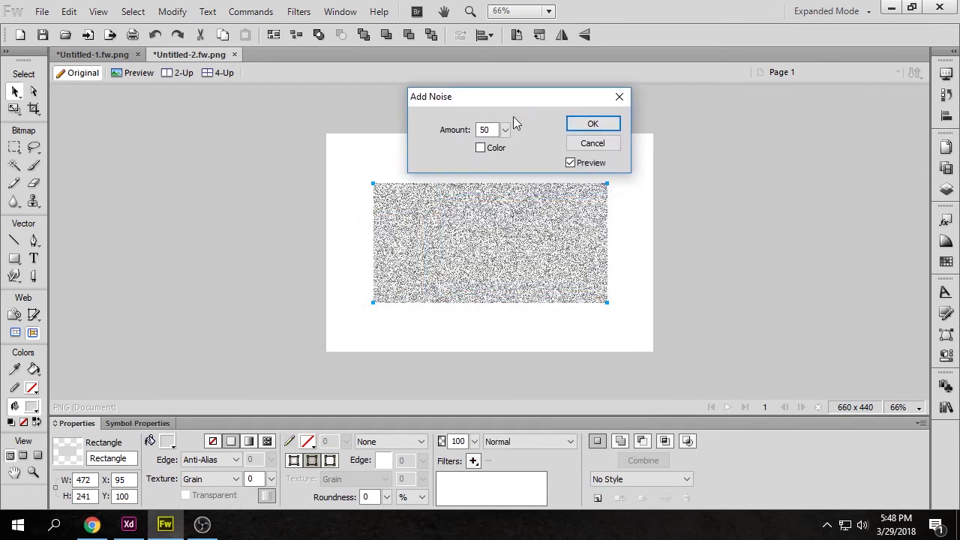
click(506, 130)
drag(510, 152, 513, 166)
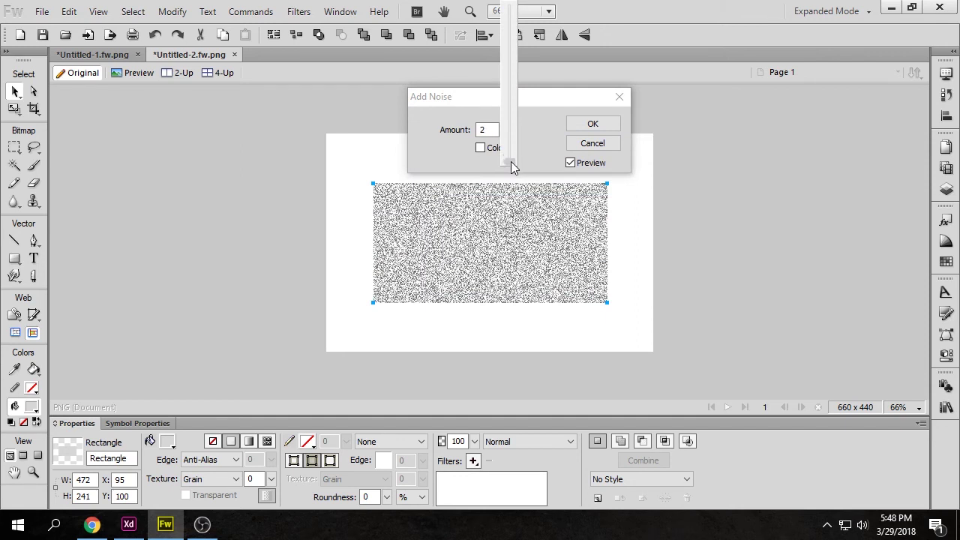
drag(510, 167, 510, 167)
click(592, 123)
click(577, 161)
click(549, 224)
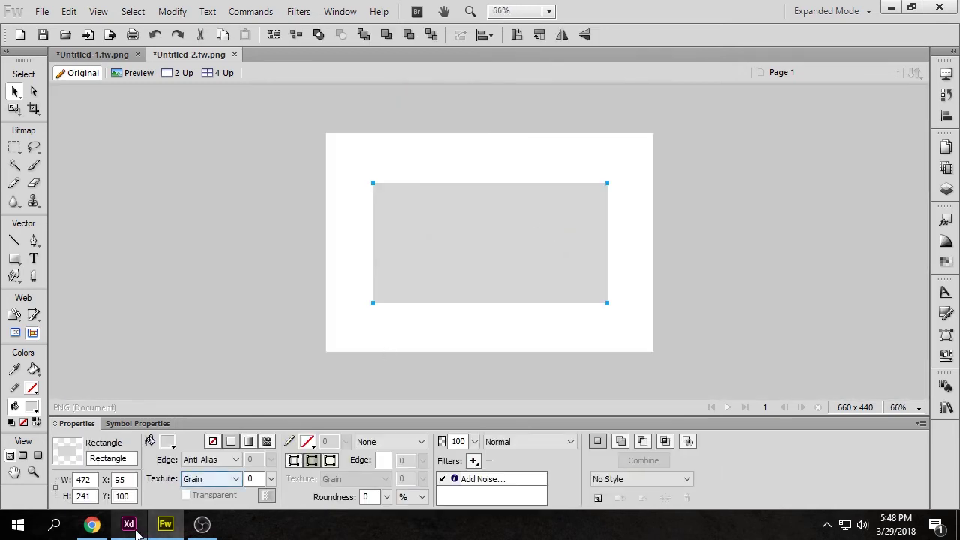
Switch to Adobe XD, widen the iPhone X – 1 repeat grid to 273 and space its two rows apart to a height of 154
click(129, 525)
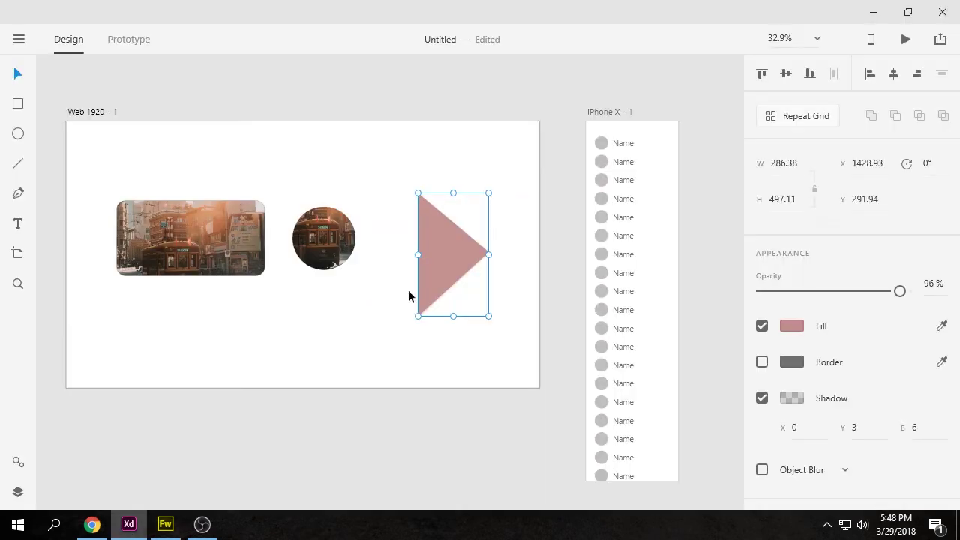
click(462, 372)
click(470, 270)
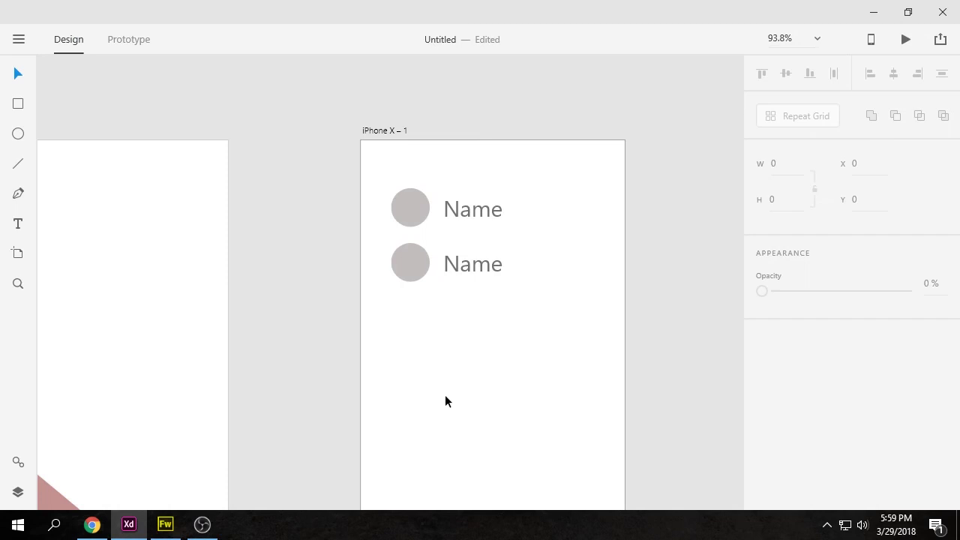
click(416, 207)
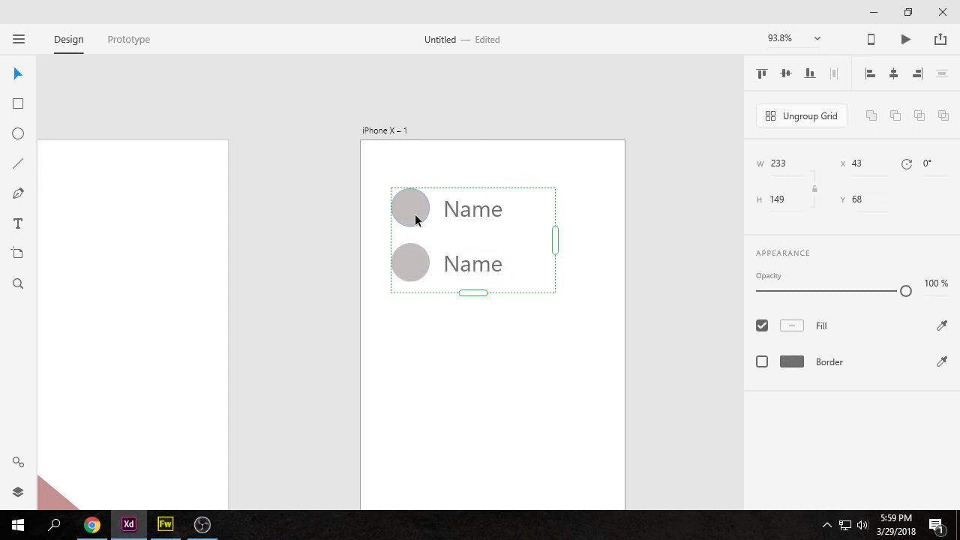
drag(474, 293, 472, 452)
drag(555, 321, 583, 318)
drag(477, 452, 477, 291)
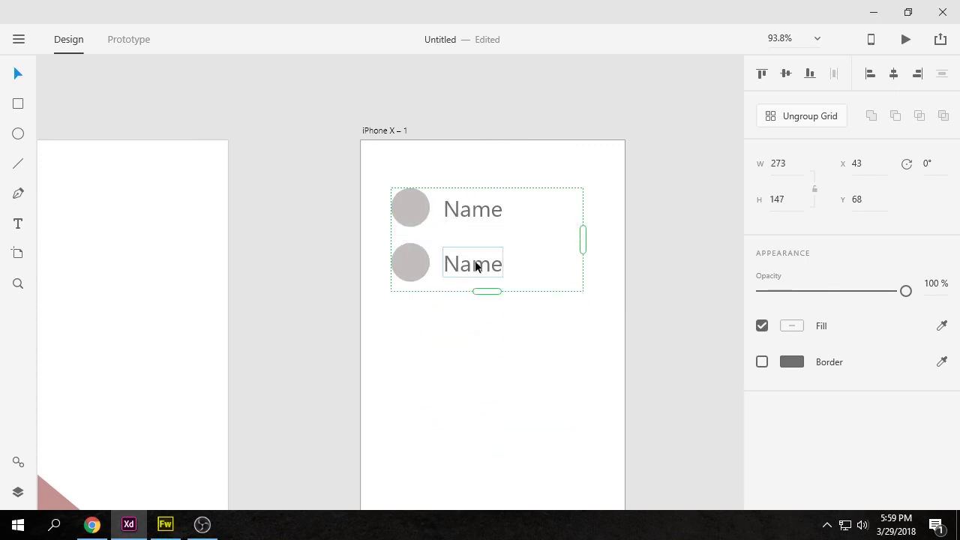
mouse_move(480, 235)
mouse_down()
mouse_move(480, 223)
mouse_move(482, 263)
mouse_move(482, 238)
mouse_up()
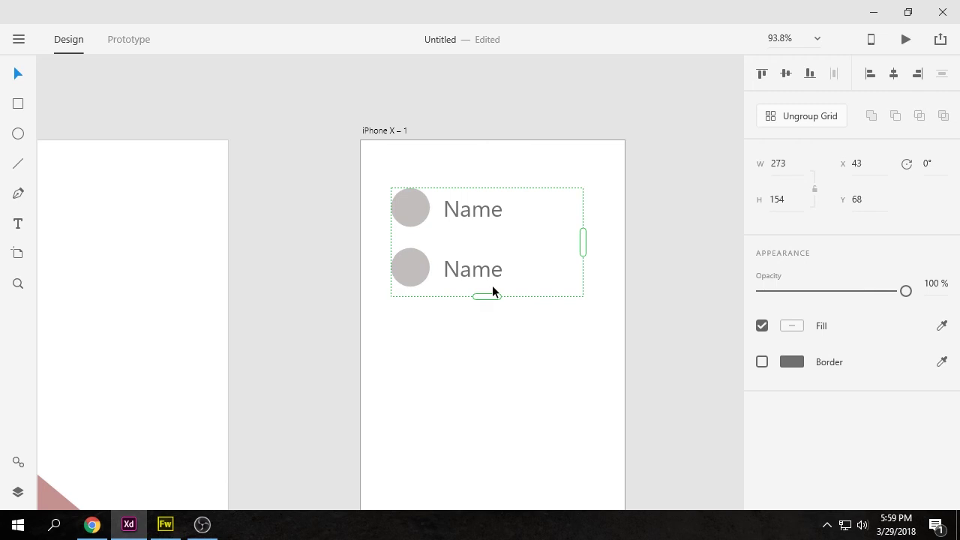
Replace the placeholder text in the repeat grid's first row with a sample first name
double_click(469, 212)
double_click(481, 212)
click(479, 212)
key(BackSpace)
key(BackSpace)
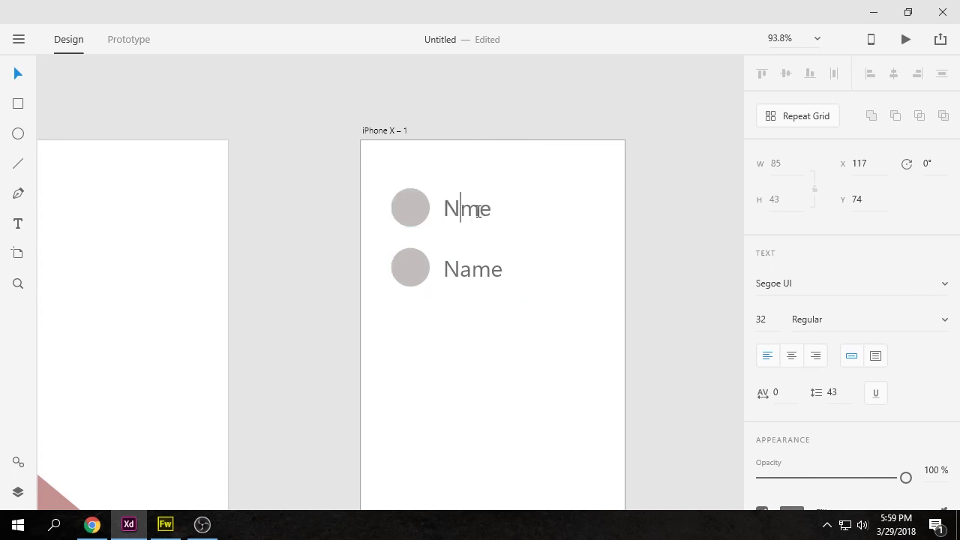
key(BackSpace)
key(BackSpace)
text(Antonia)
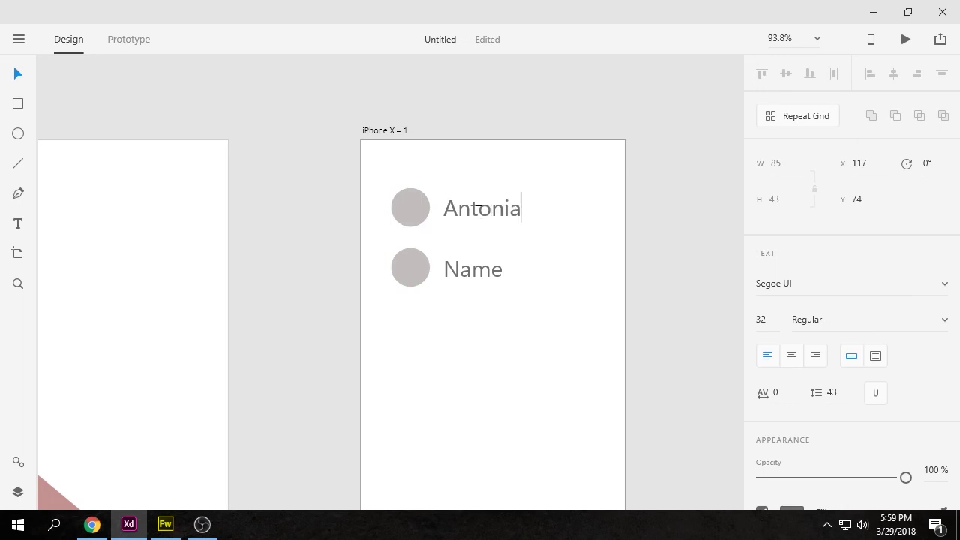
key(Escape)
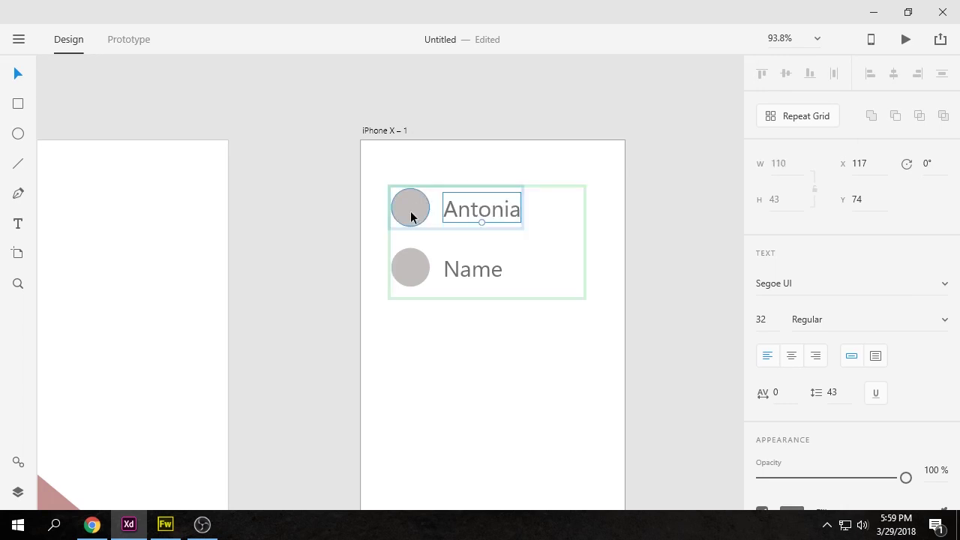
click(390, 347)
Fill the repeat grid's circles with the image file a from the desktop
click(118, 525)
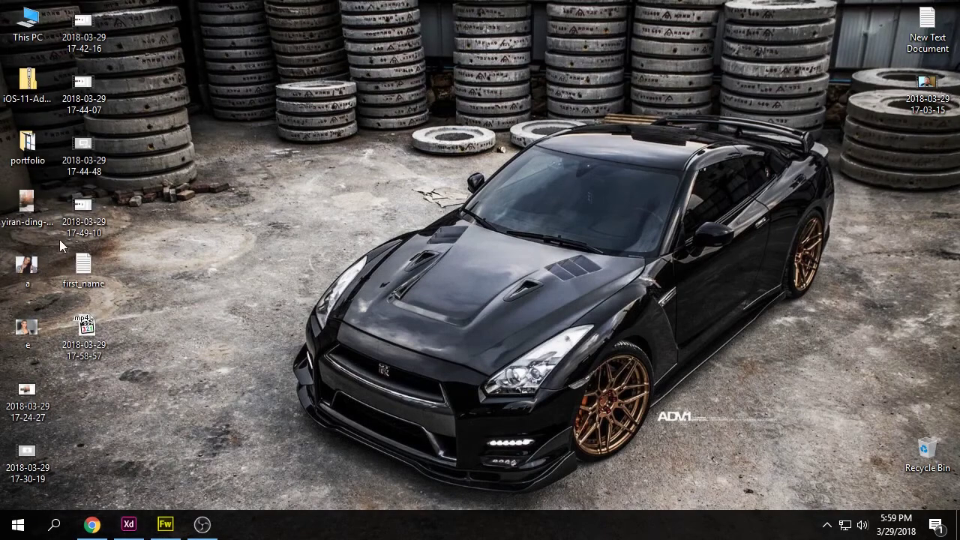
drag(118, 486, 413, 217)
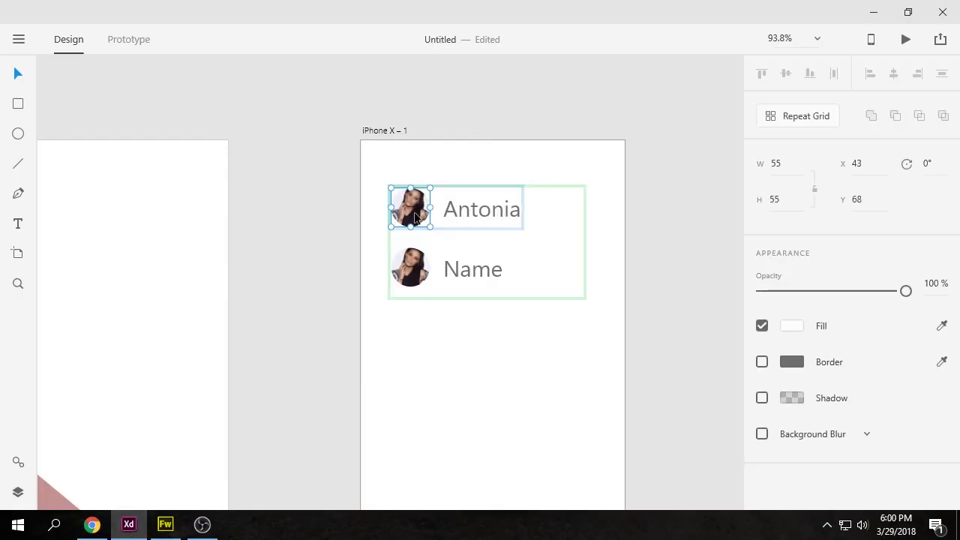
click(508, 236)
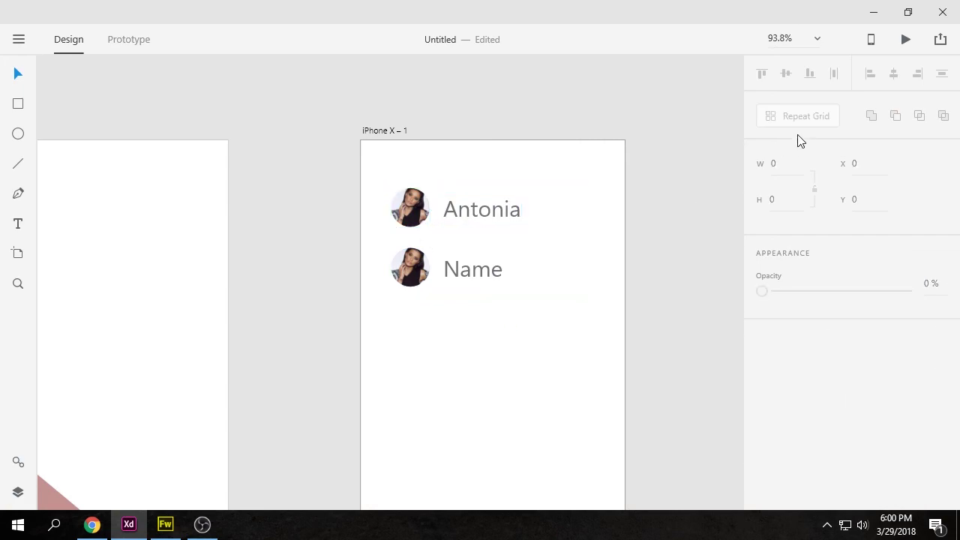
Place the desktop image files a and e together into the repeat grid's circles so each row gets its own picture
click(140, 523)
click(30, 330)
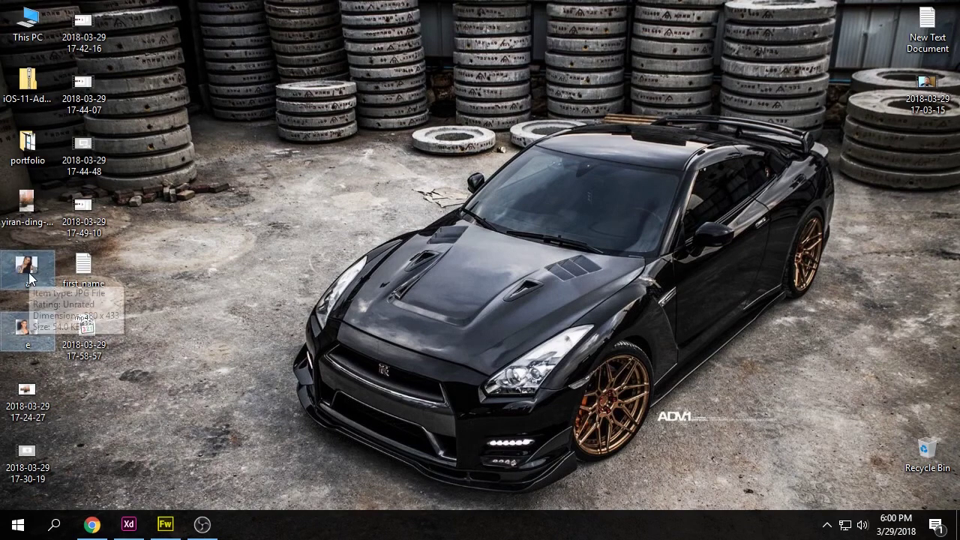
drag(27, 271, 417, 214)
click(442, 358)
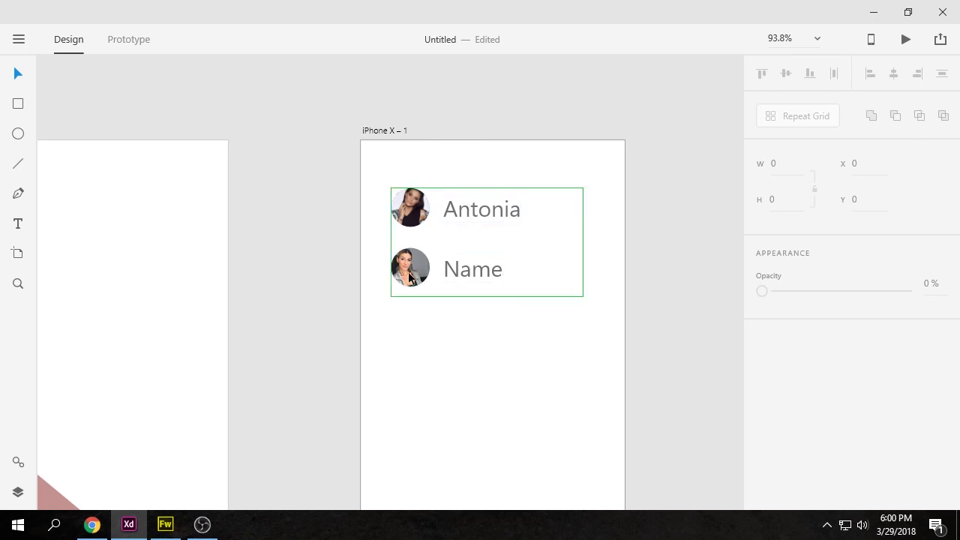
Switch to Chrome and examine the sample text data types offered on repeatgrid.com
click(92, 525)
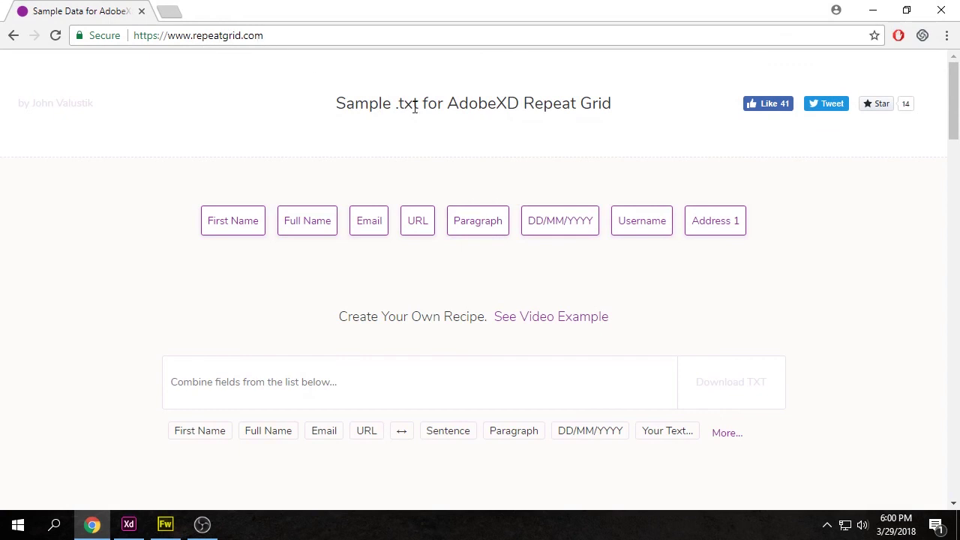
mouse_move(219, 231)
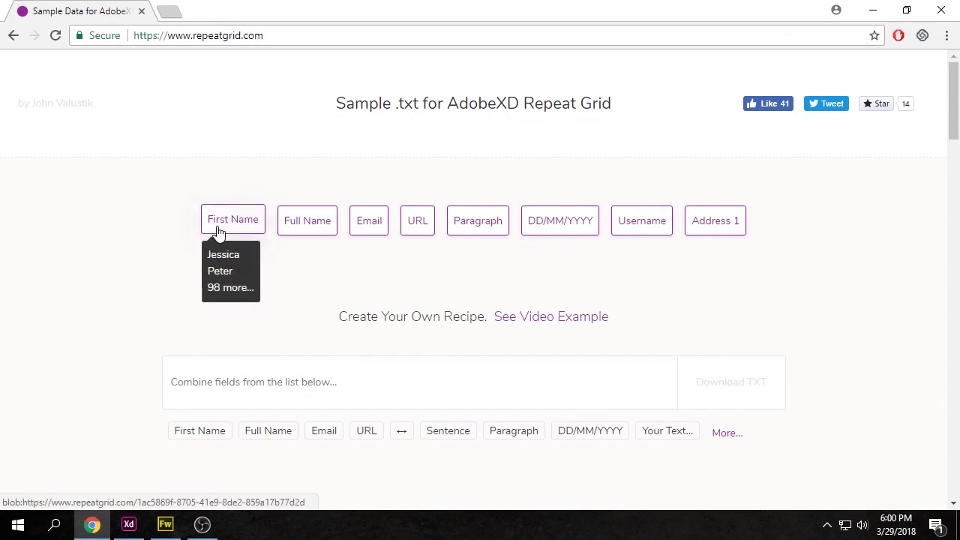
mouse_move(375, 231)
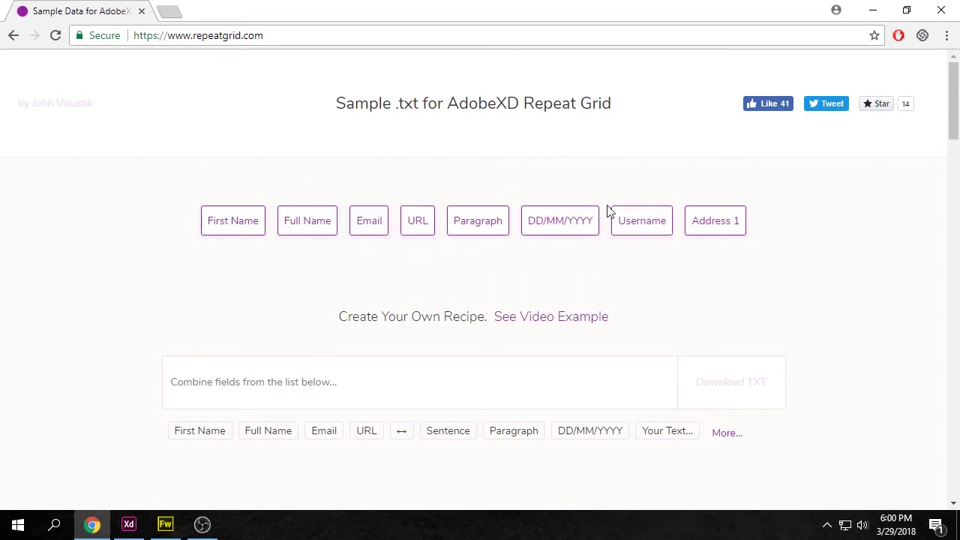
Return to Adobe XD and fill the repeat grid's name text with the first-name text file from the desktop
click(873, 14)
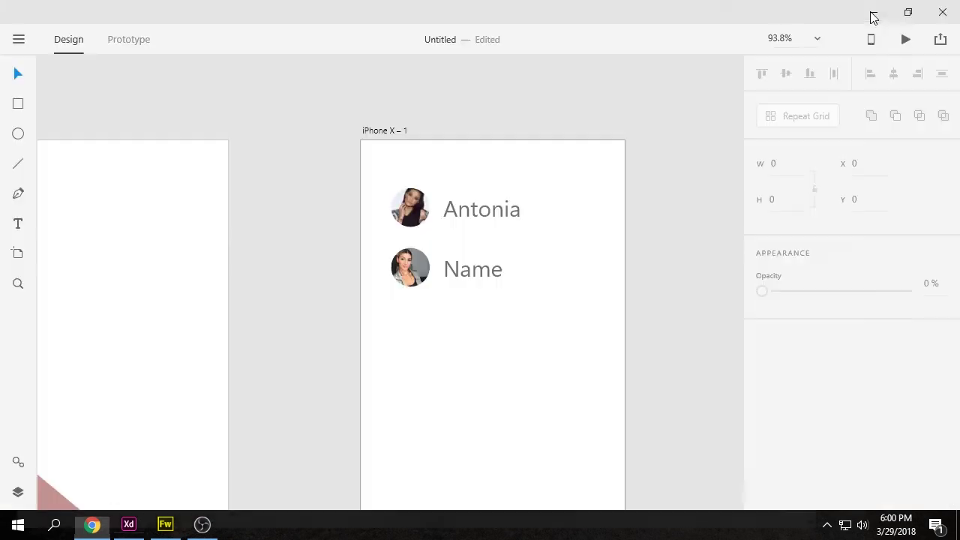
click(873, 15)
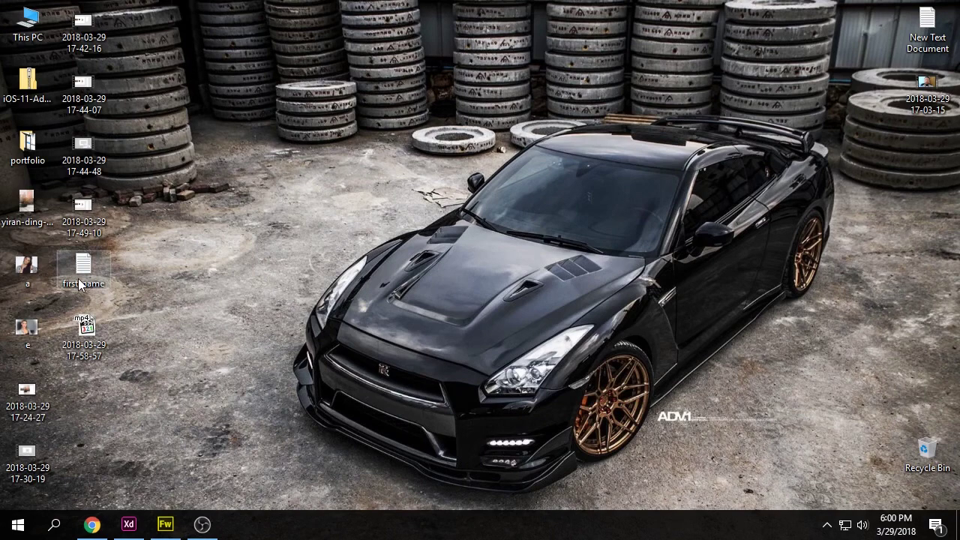
drag(83, 279, 474, 215)
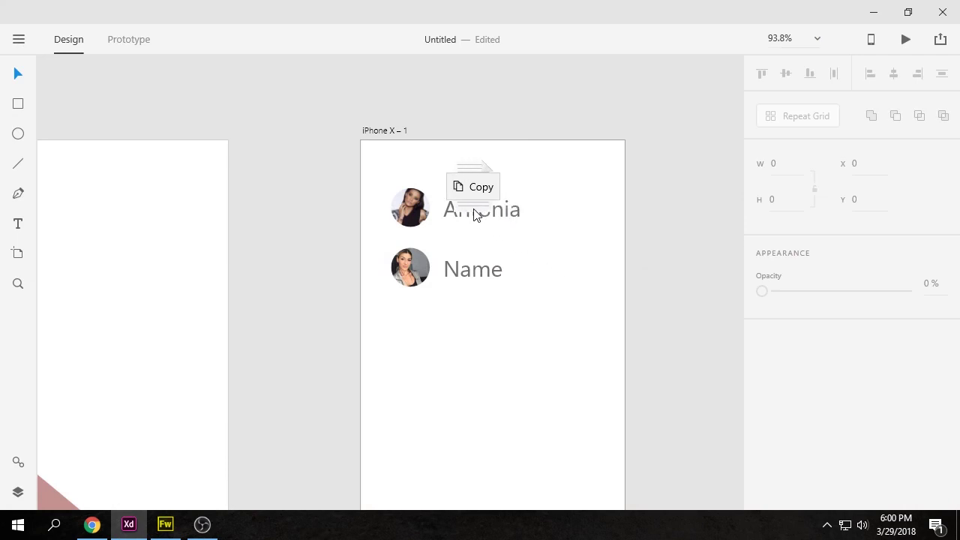
drag(474, 215, 474, 214)
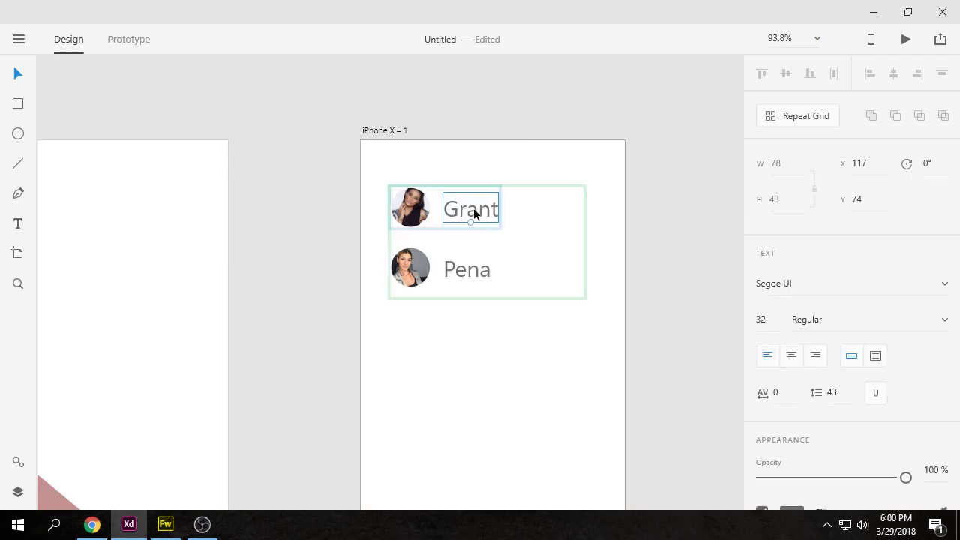
click(478, 312)
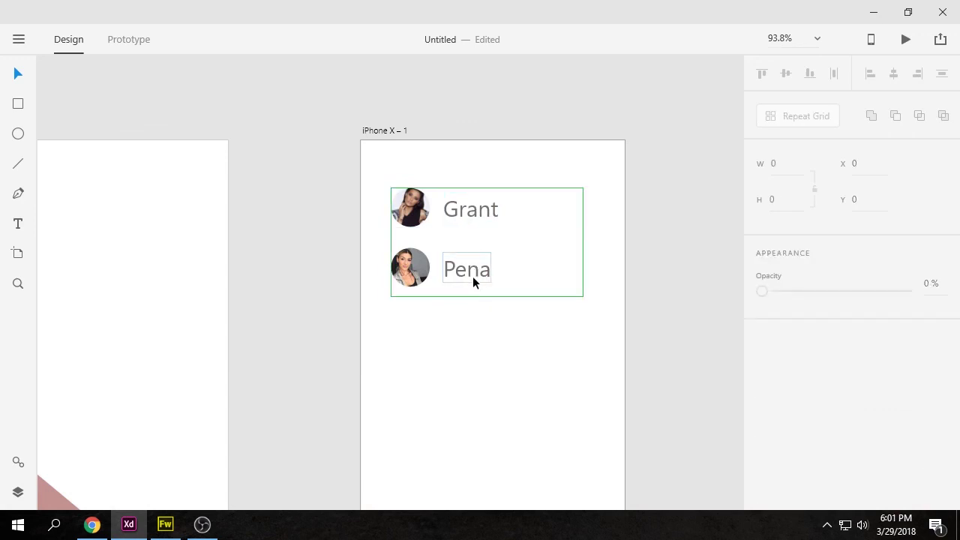
Extend the repeat grid downward to five rows, about 419 high, on the iPhone X – 1 artboard
click(474, 283)
drag(475, 296, 487, 484)
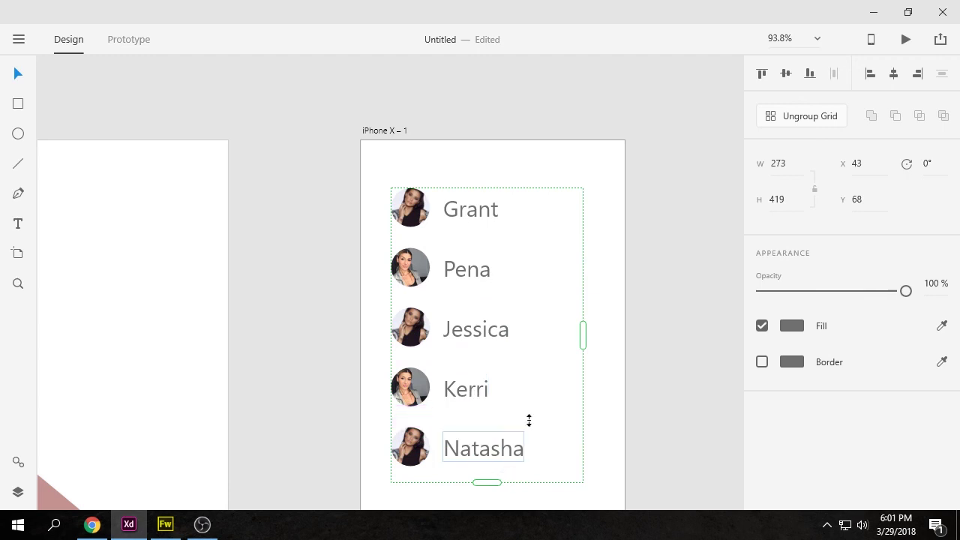
scroll(658, 278, down, 2)
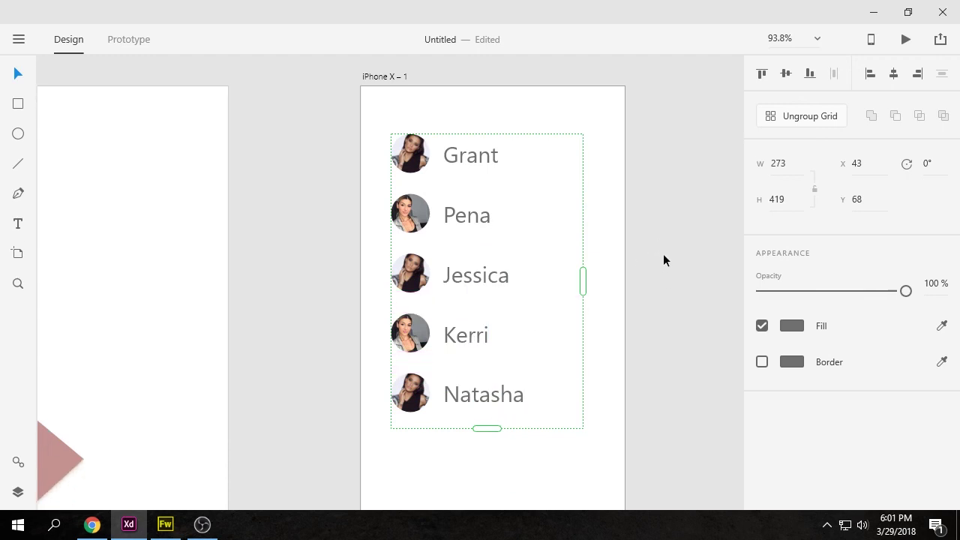